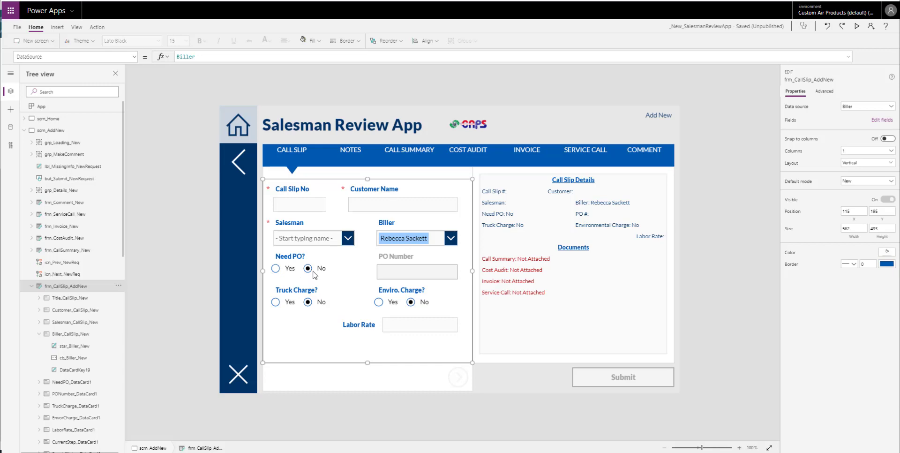
Step: Show the Update property formula of the Need PO card on the Call Slip form
{"action": "left_click", "coordinate": [325, 263]}
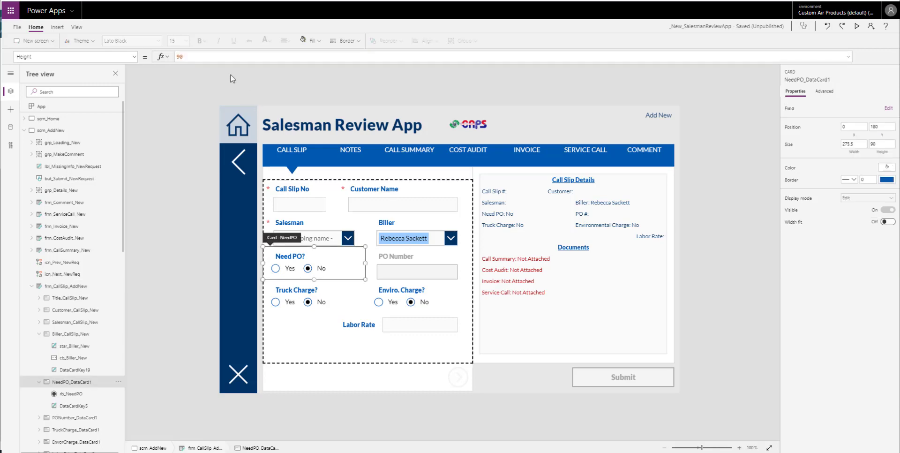
{"action": "left_click", "coordinate": [134, 57]}
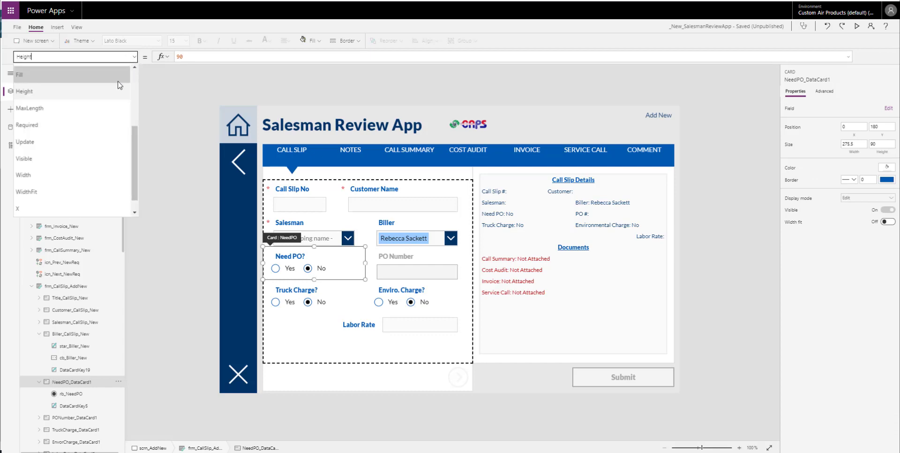
{"action": "left_click", "coordinate": [91, 141]}
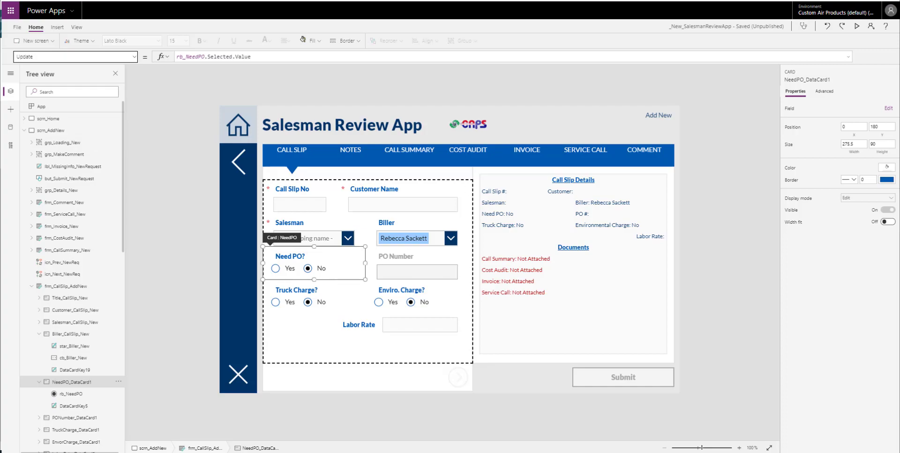
Step: Preview the app, switch Need PO? to Yes and back to No, and exit the preview
{"action": "left_click", "coordinate": [857, 26]}
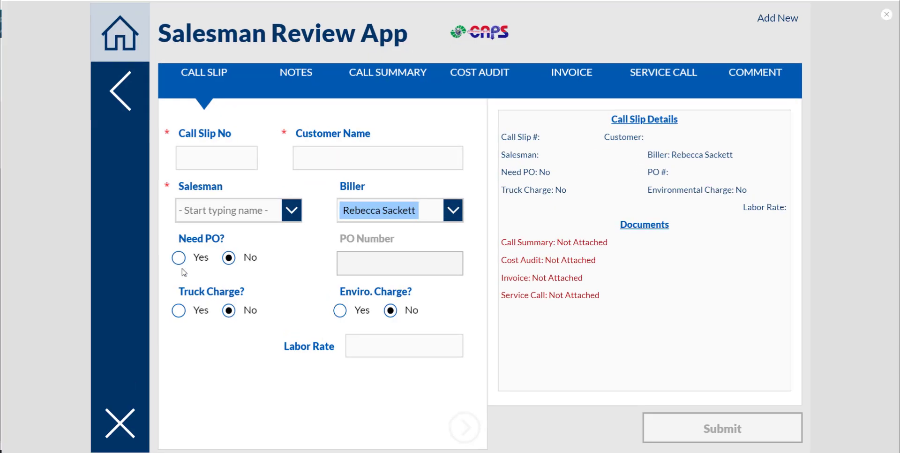
{"action": "left_click", "coordinate": [179, 257]}
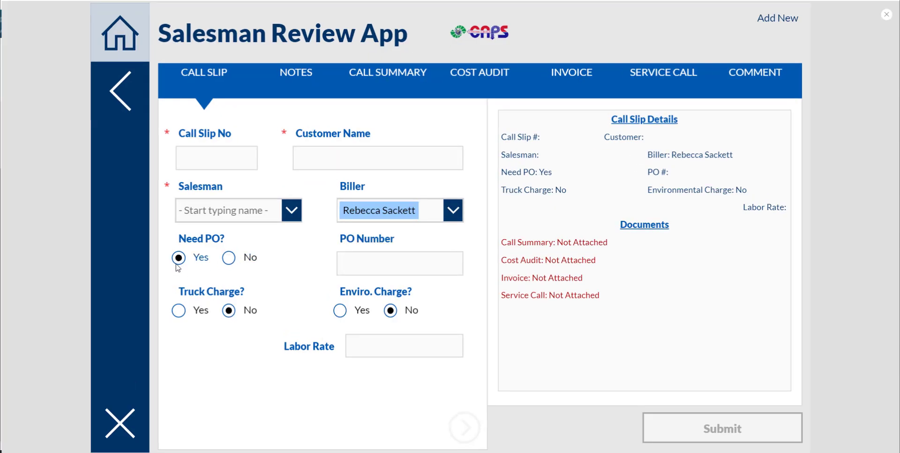
{"action": "left_click", "coordinate": [231, 258]}
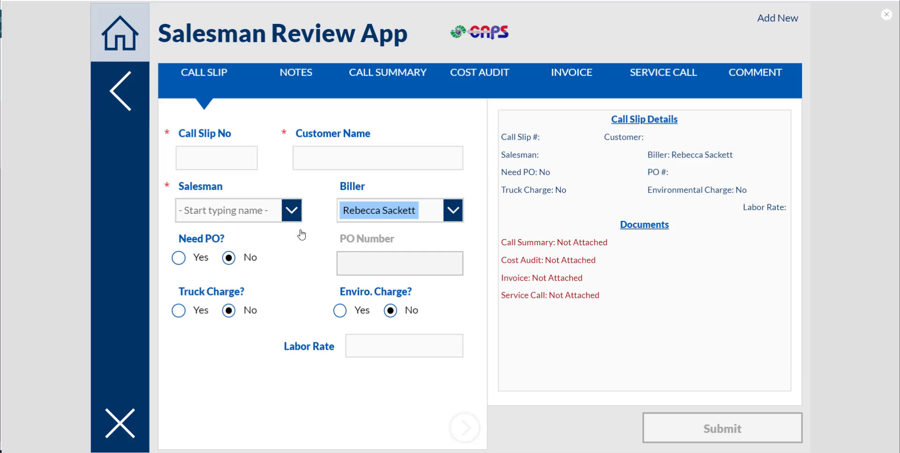
{"action": "key", "text": "Escape"}
Step: Inspect the Items and Default properties of the rb_NeedPO radio control
{"action": "left_click", "coordinate": [309, 268]}
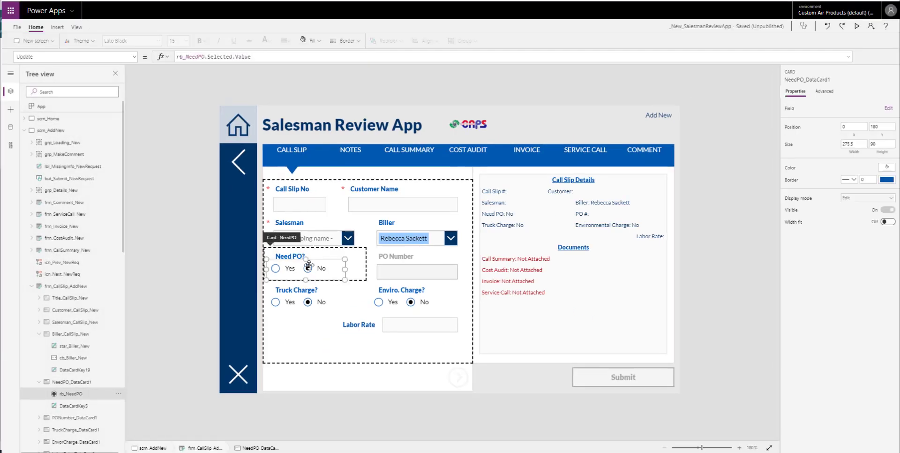
{"action": "left_click", "coordinate": [134, 57]}
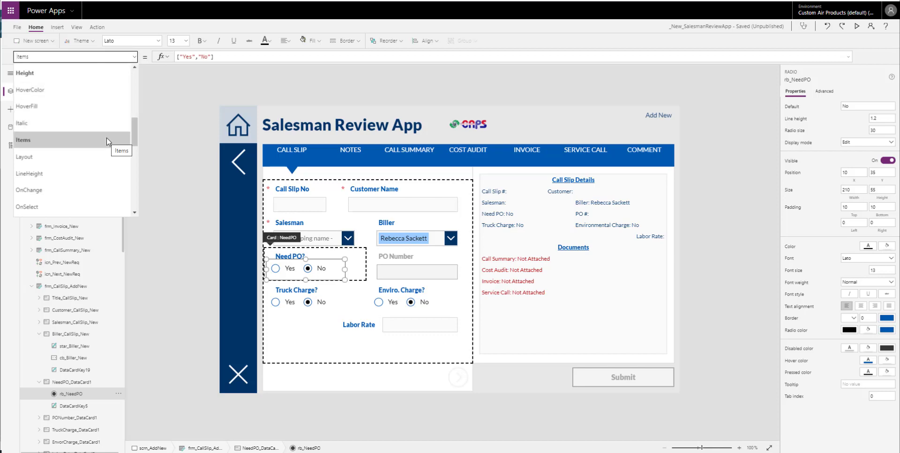
{"action": "scroll", "coordinate": [106, 137], "scroll_direction": "up", "scroll_amount": 4}
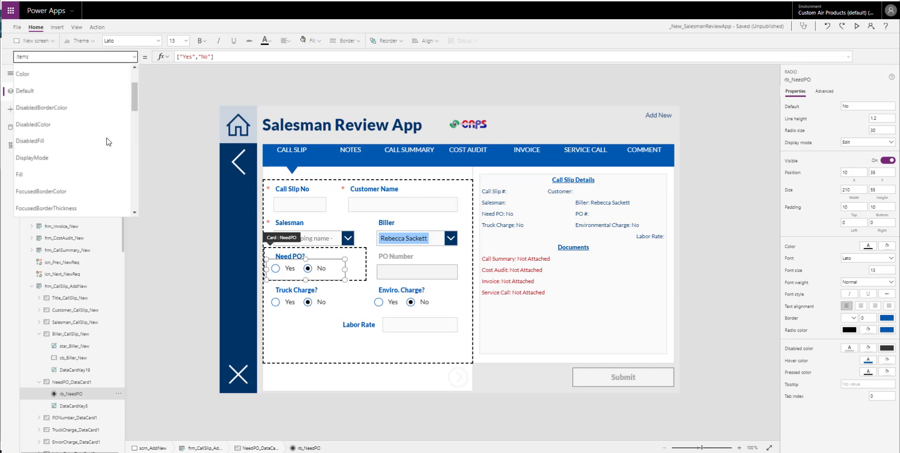
{"action": "left_click", "coordinate": [73, 98]}
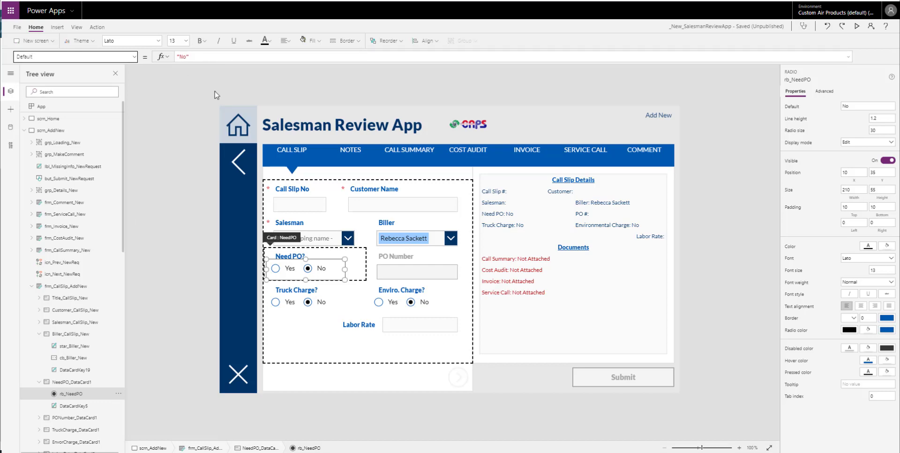
{"action": "left_click", "coordinate": [340, 230]}
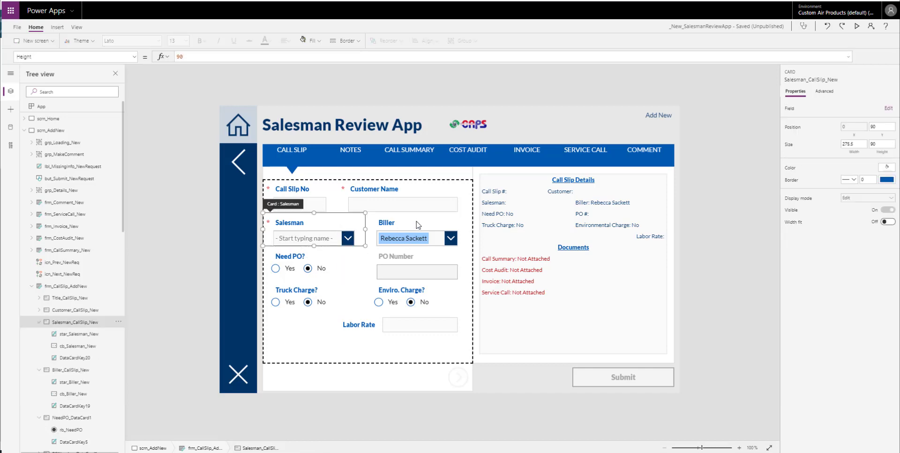
{"action": "left_click", "coordinate": [441, 326]}
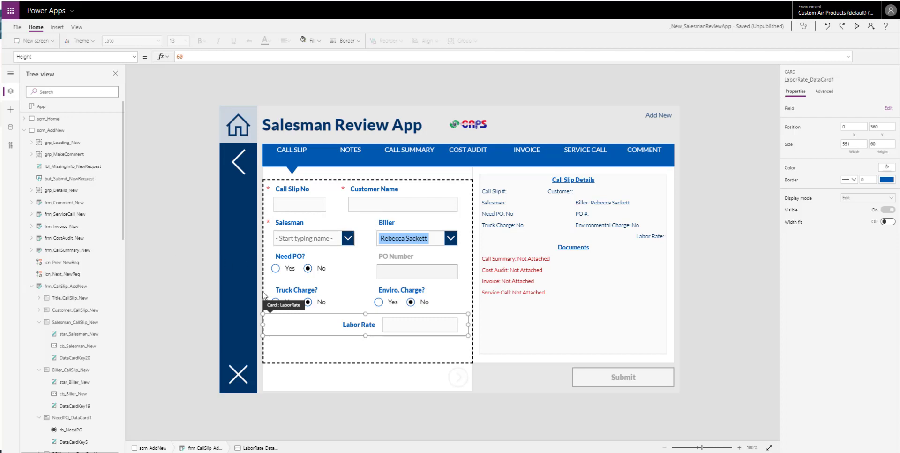
{"action": "left_click", "coordinate": [304, 351]}
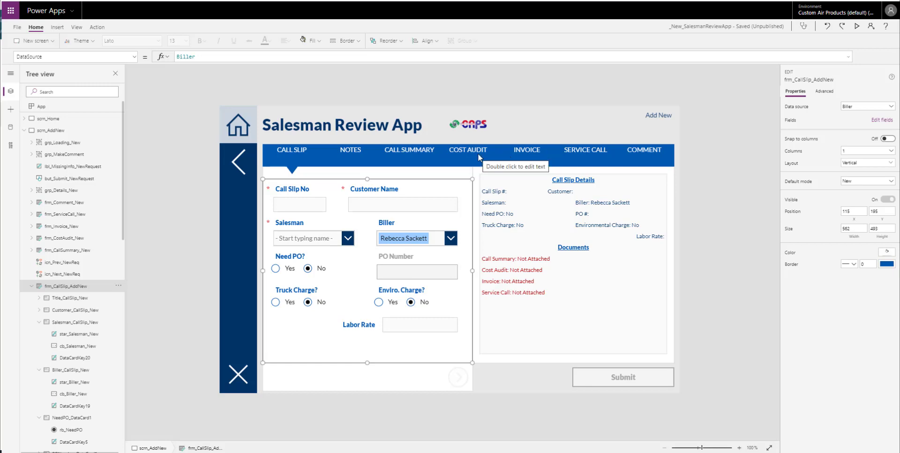
Step: Preview the app and enter "t" as both the Call Slip No and the Customer Name
{"action": "left_click", "coordinate": [856, 26]}
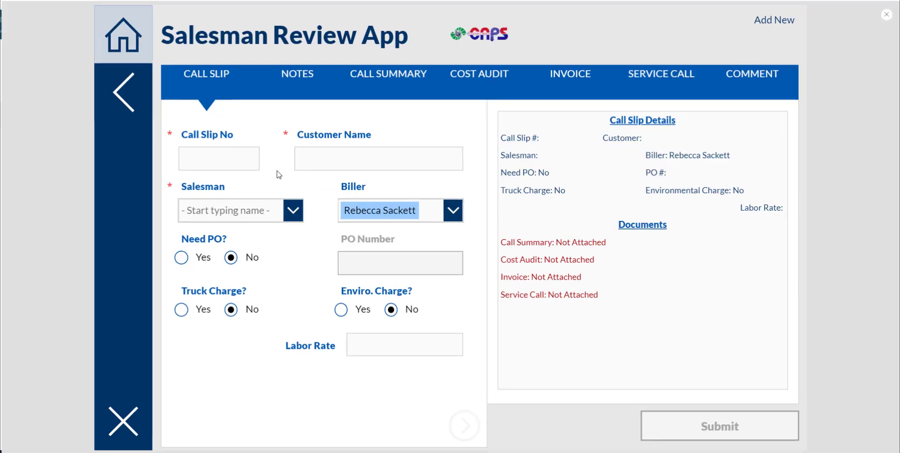
{"action": "left_click", "coordinate": [232, 158]}
{"action": "type", "text": "t"}
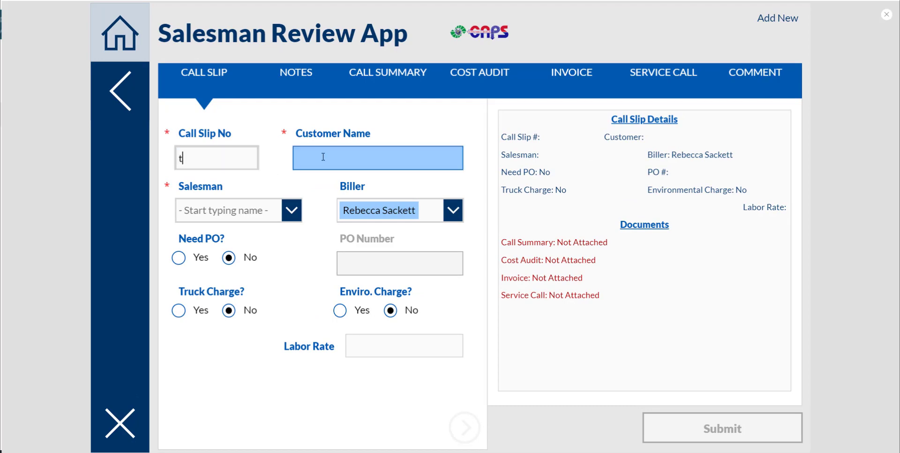
{"action": "left_click", "coordinate": [323, 156]}
{"action": "type", "text": "t"}
Step: Search for the biller's name in the Salesman field, select that person as salesman, and exit the preview
{"action": "left_click", "coordinate": [234, 211]}
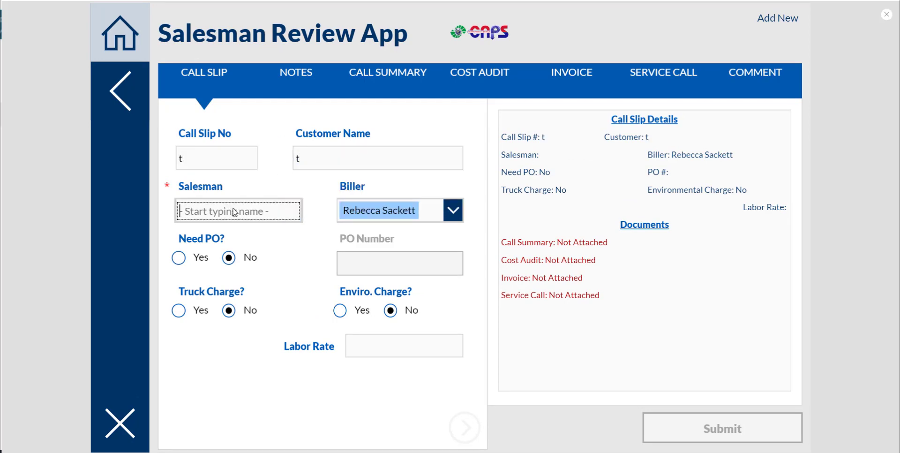
{"action": "type", "text": "re"}
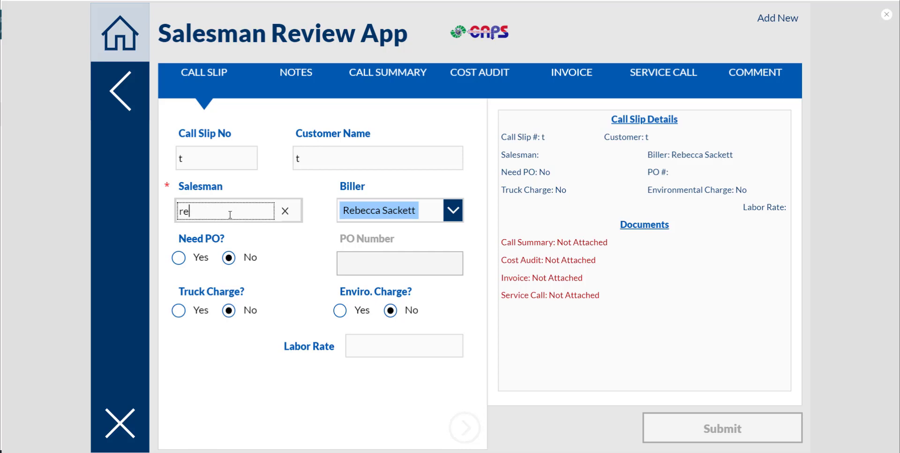
{"action": "type", "text": "b"}
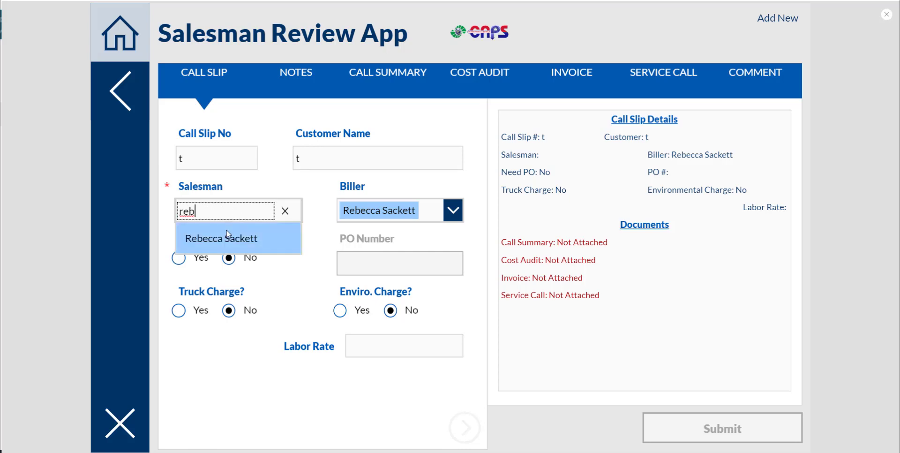
{"action": "key", "text": "Down"}
{"action": "key", "text": "Return"}
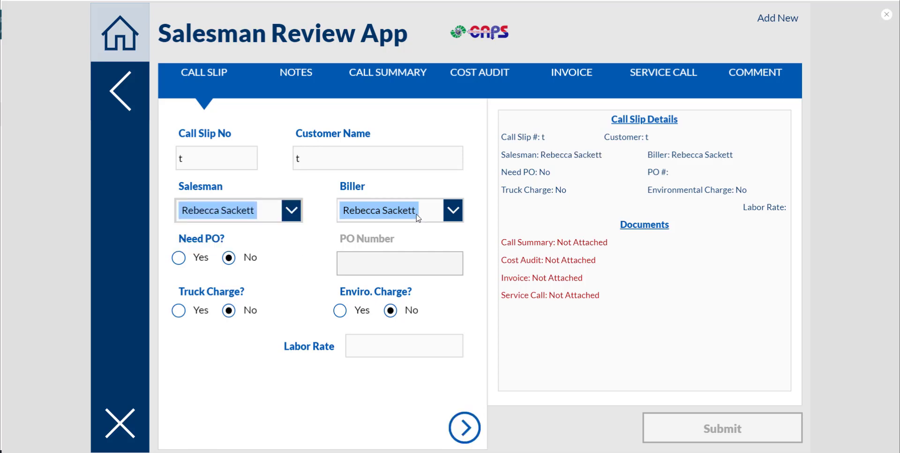
{"action": "left_click", "coordinate": [889, 18]}
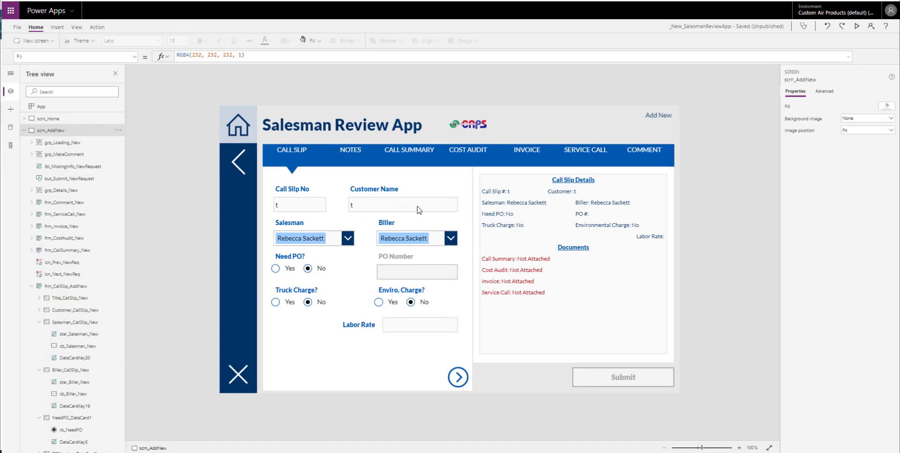
Step: Review the cb_Biller_New combo box's DefaultSelectedItems and the Biller card's full Update formula, including its current-user record
{"action": "left_click", "coordinate": [418, 246]}
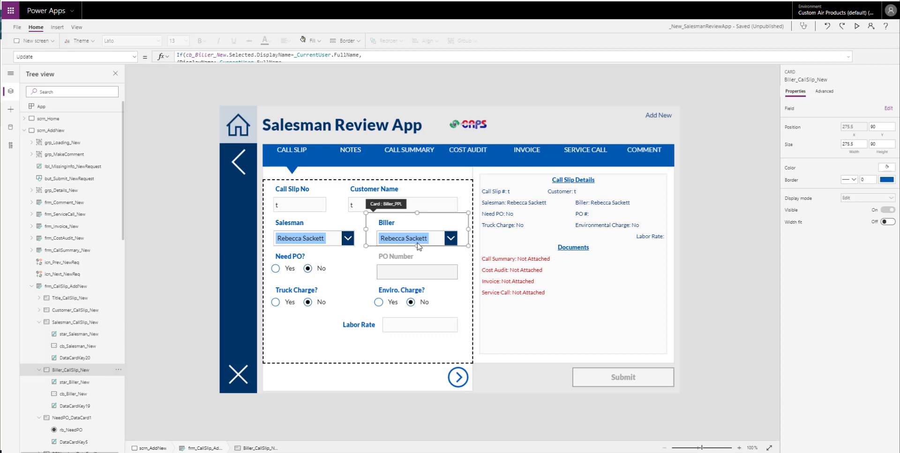
{"action": "left_click", "coordinate": [418, 246]}
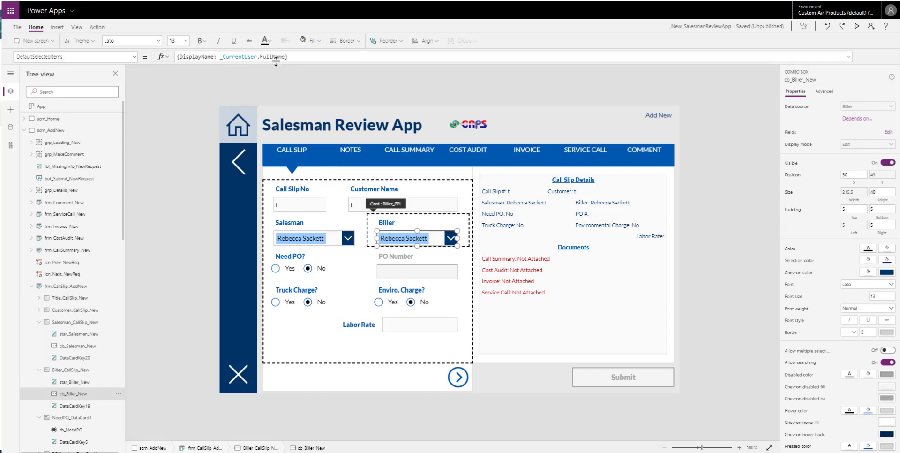
{"action": "left_click", "coordinate": [71, 370]}
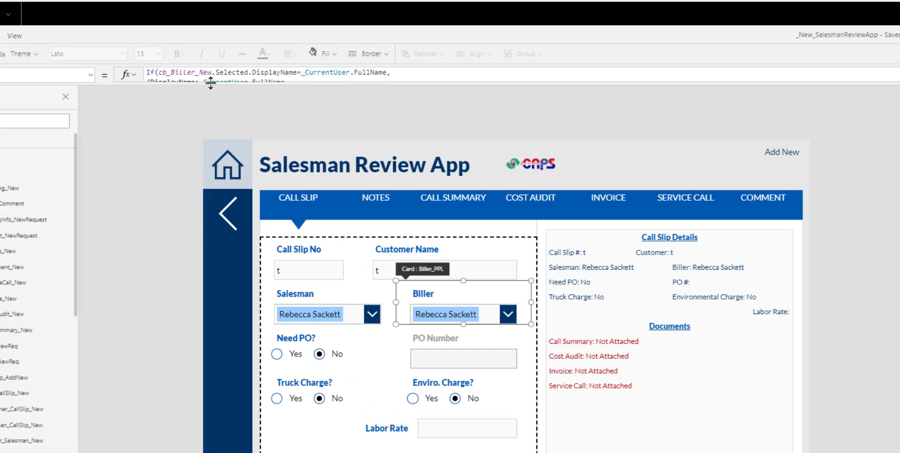
{"action": "left_click_drag", "start_coordinate": [231, 62], "coordinate": [212, 199]}
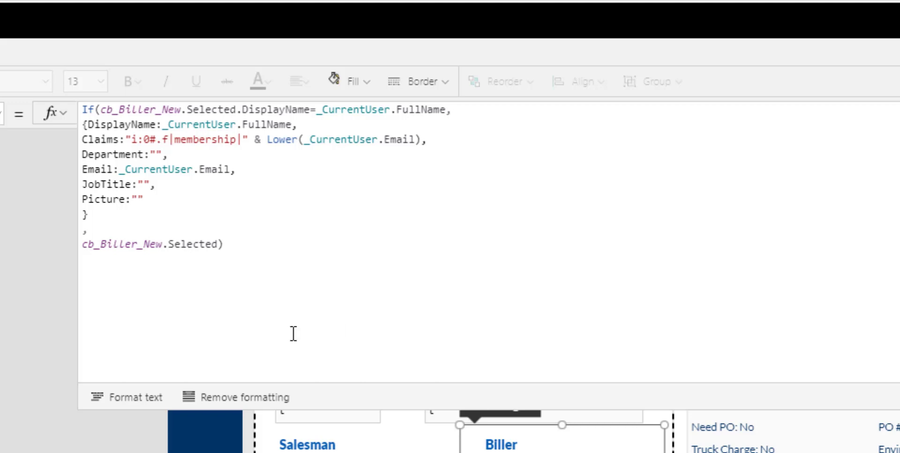
{"action": "left_click_drag", "start_coordinate": [111, 218], "coordinate": [66, 128]}
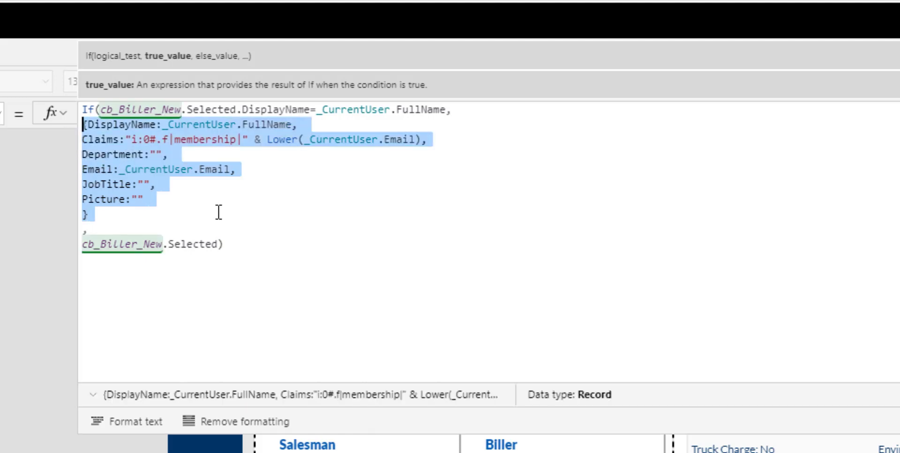
{"action": "left_click", "coordinate": [115, 214]}
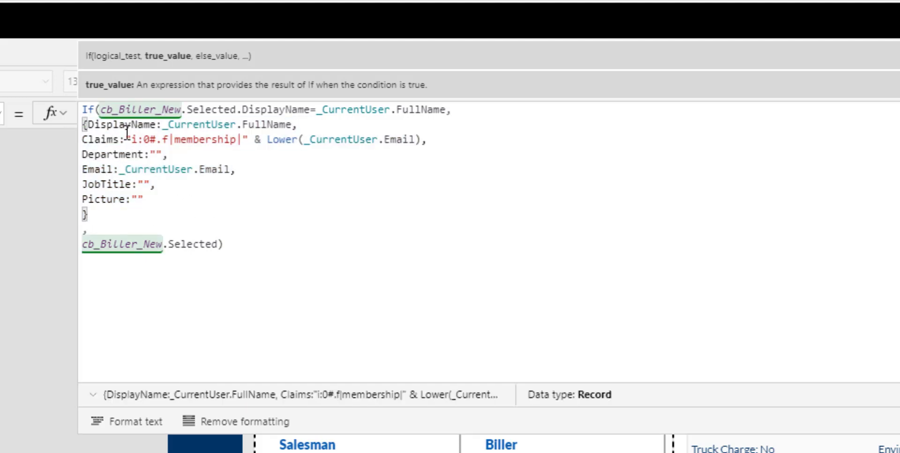
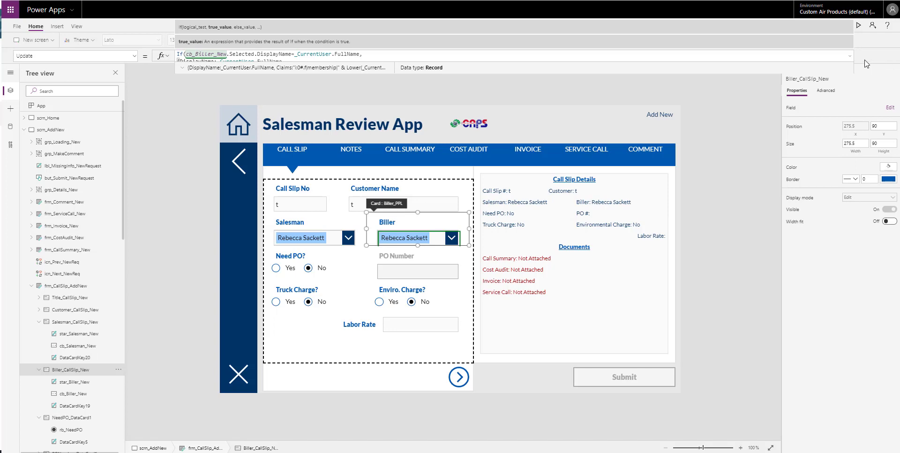
Step: Preview the app again, clear the Customer Name, and enter "y" in its place
{"action": "left_click", "coordinate": [857, 25]}
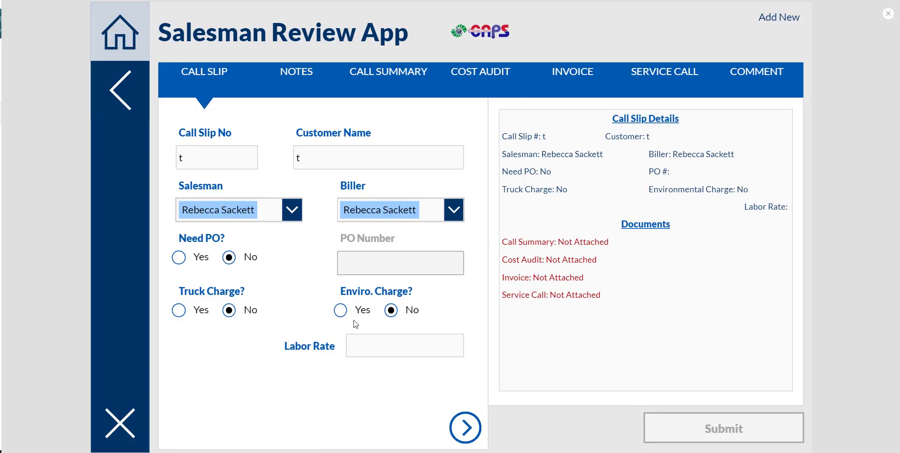
{"action": "left_click", "coordinate": [363, 352]}
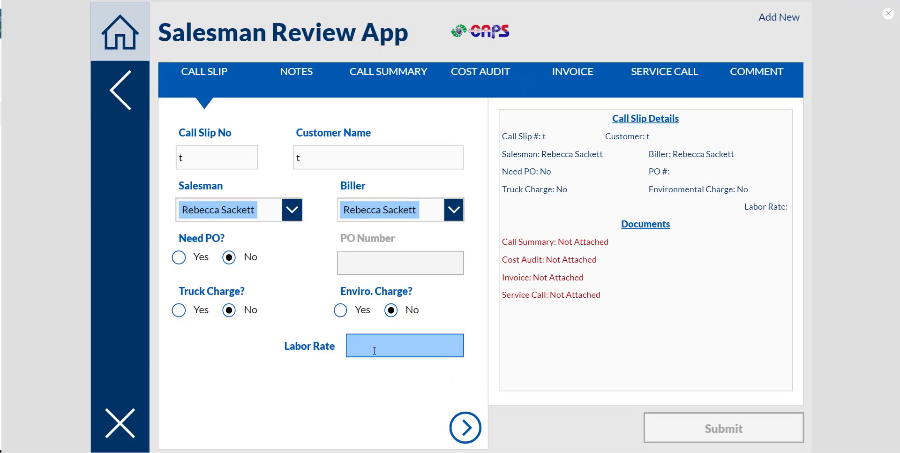
{"action": "left_click", "coordinate": [336, 159]}
{"action": "key", "text": "BackSpace"}
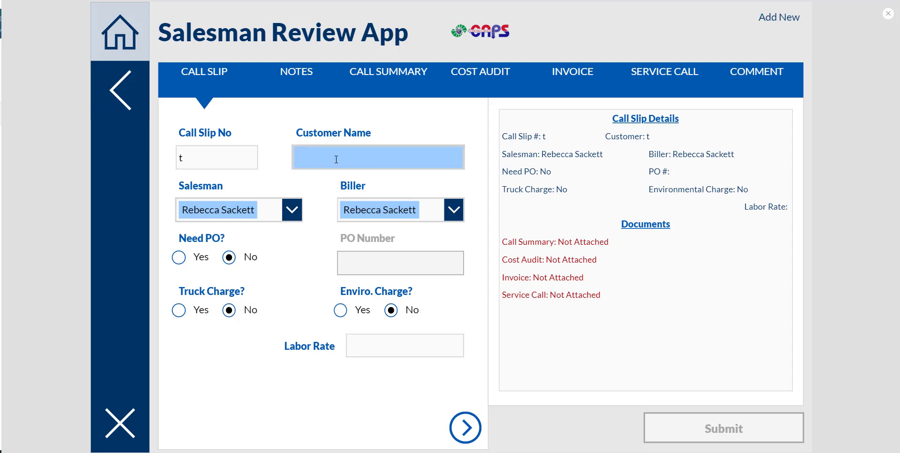
{"action": "left_click", "coordinate": [206, 157]}
{"action": "left_click", "coordinate": [316, 151]}
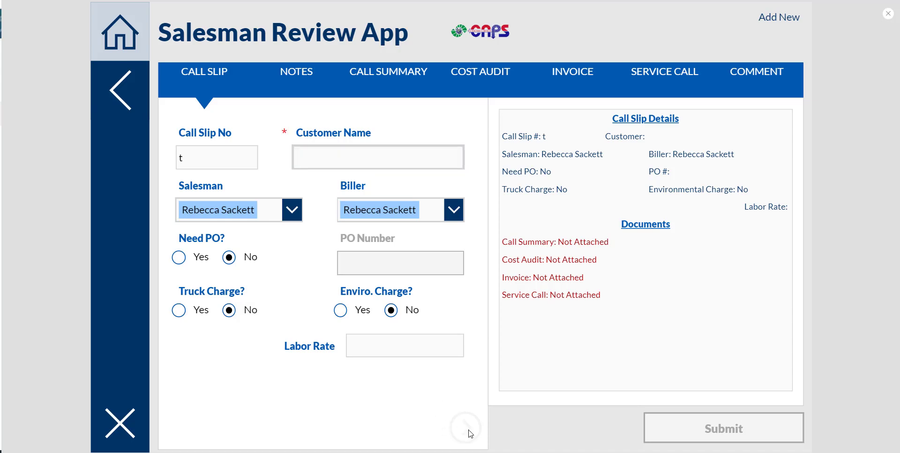
{"action": "type", "text": "y"}
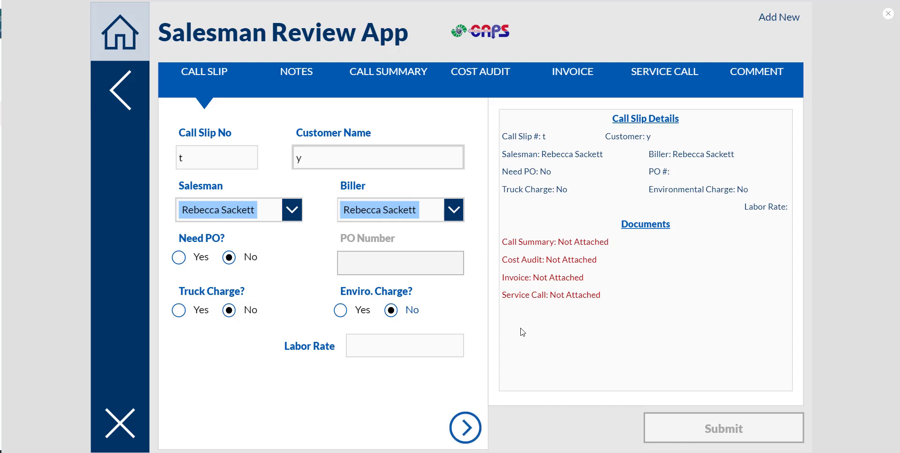
Step: Advance the previewed form through Notes to the Call Summary page, and exit the preview
{"action": "left_click", "coordinate": [463, 427]}
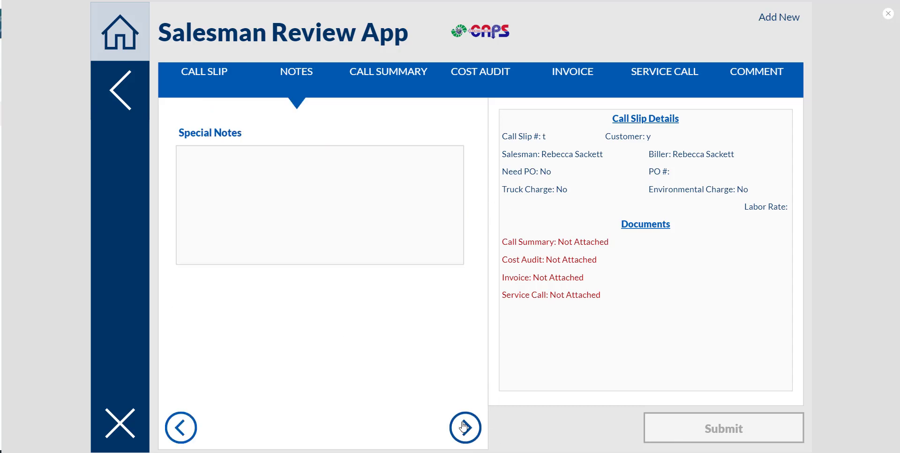
{"action": "left_click", "coordinate": [464, 426]}
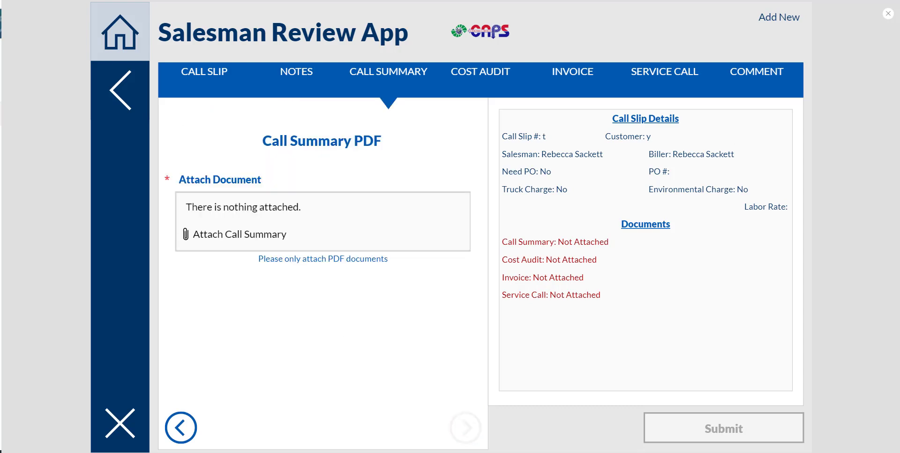
{"action": "left_click", "coordinate": [888, 15]}
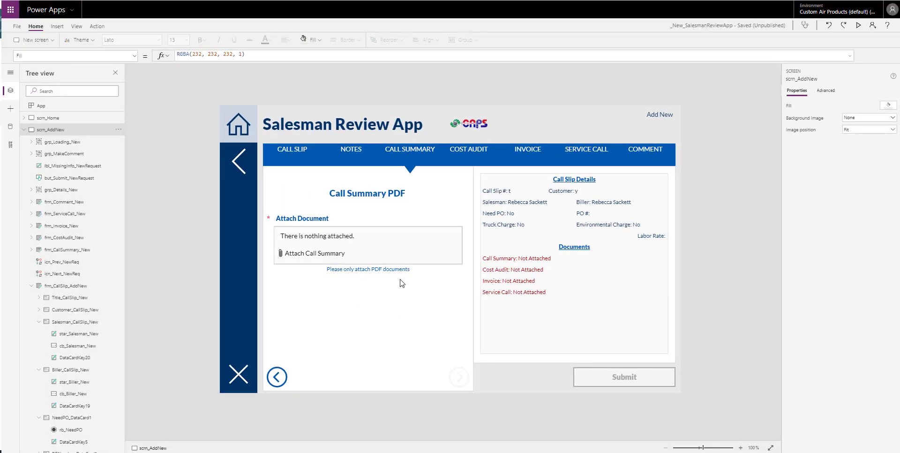
Step: Select the frm_CallSummary_New form and review the Default formula of the text input in its Title card
{"action": "left_click", "coordinate": [406, 280]}
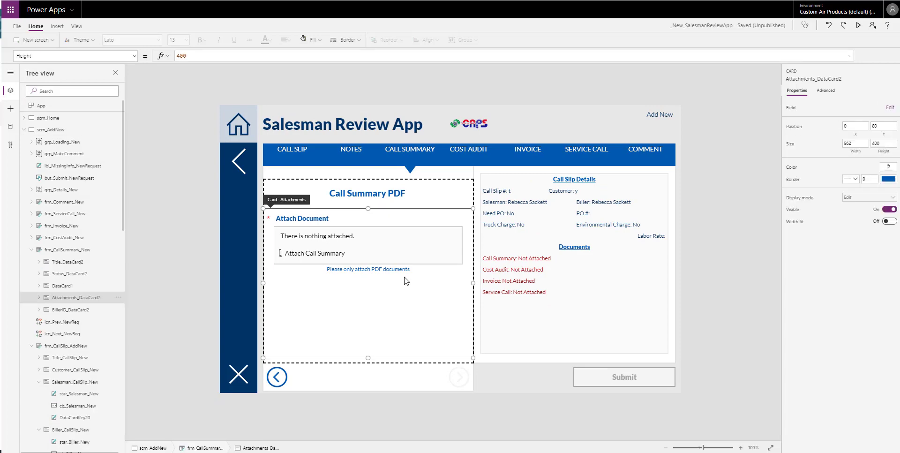
{"action": "left_click", "coordinate": [68, 250]}
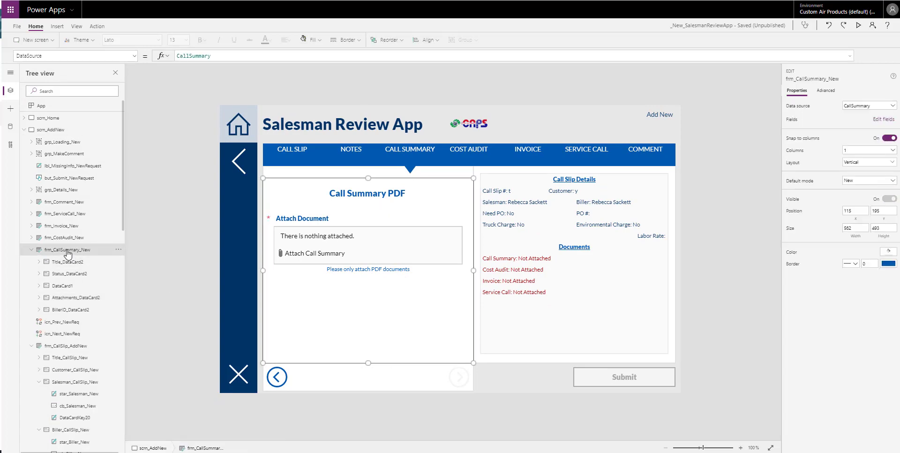
{"action": "left_click", "coordinate": [39, 262]}
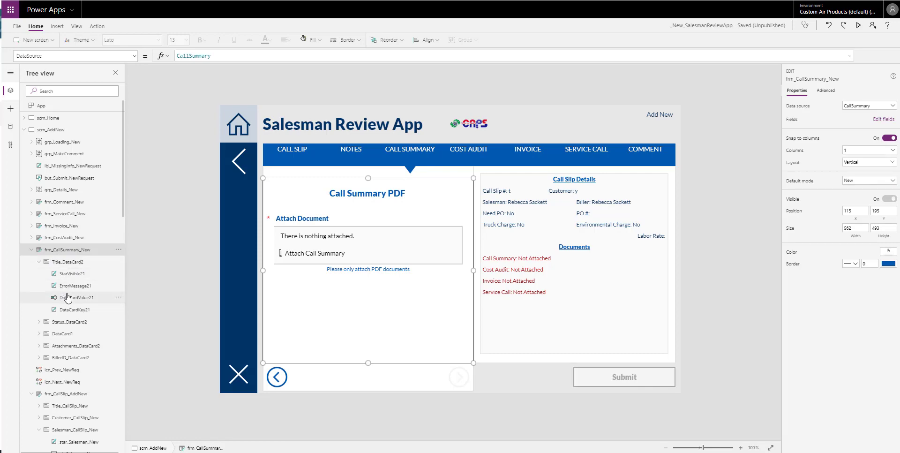
{"action": "left_click", "coordinate": [68, 297]}
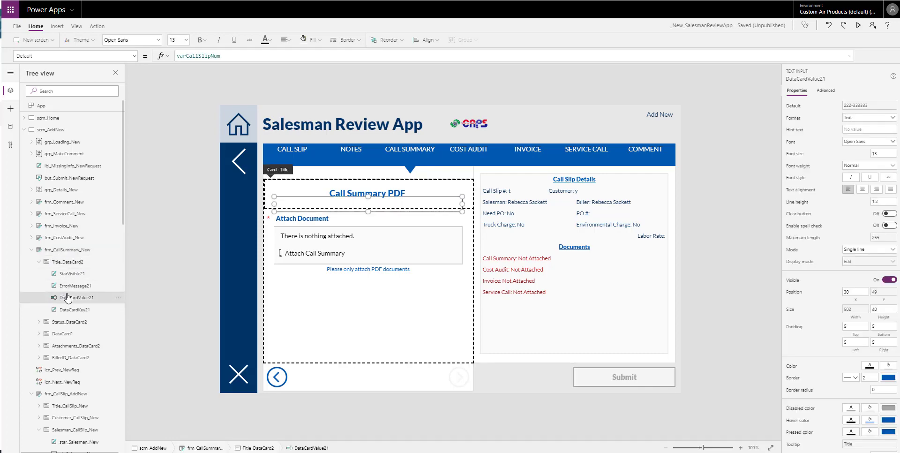
{"action": "left_click", "coordinate": [39, 261]}
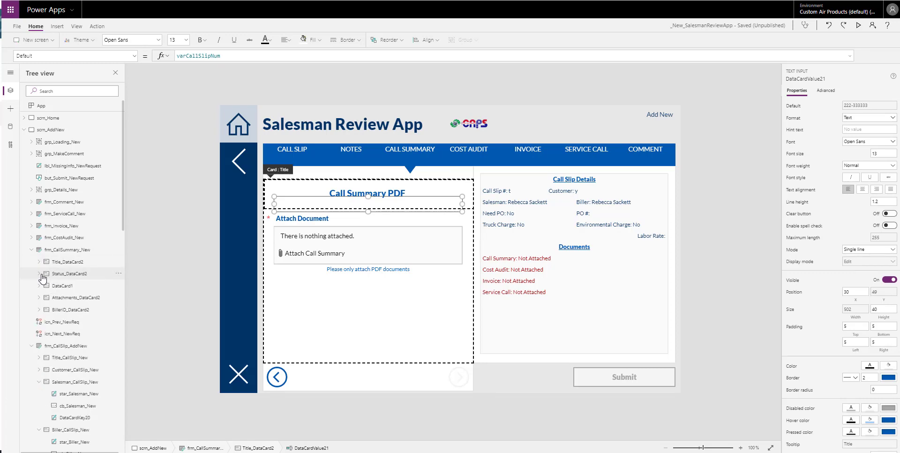
Step: Review the Default formula of DataCardValue23 in the Call Summary form's Status card
{"action": "left_click", "coordinate": [40, 275]}
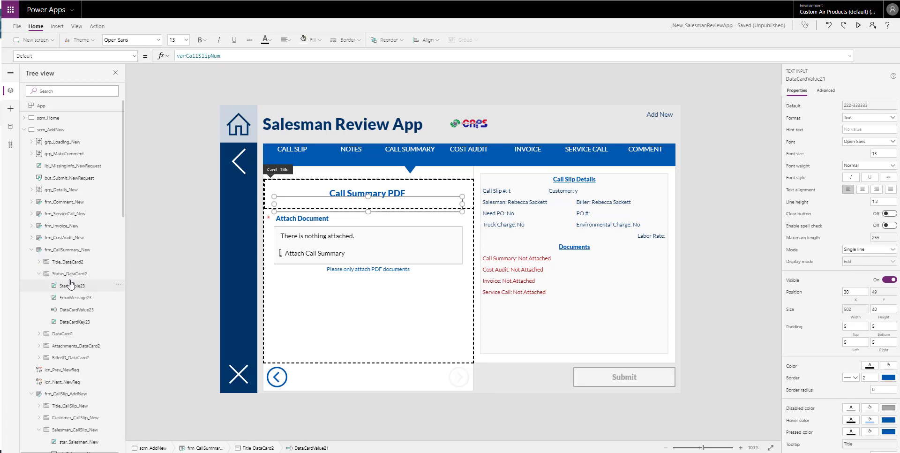
{"action": "left_click", "coordinate": [71, 310]}
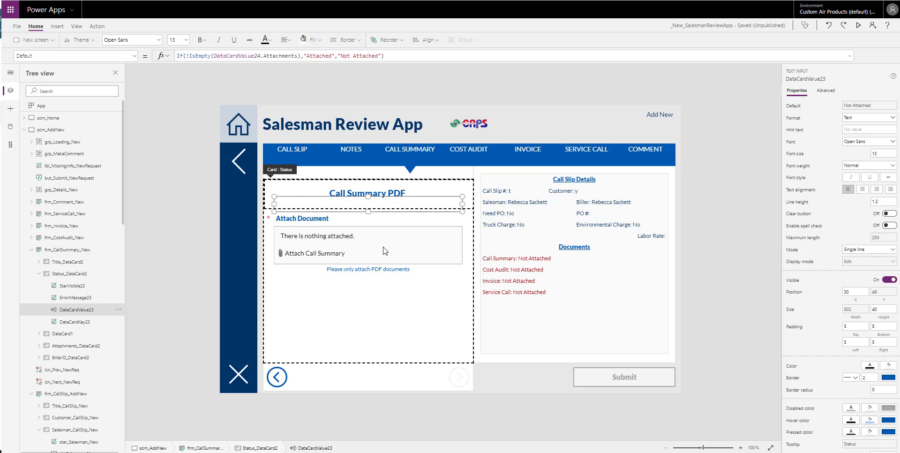
{"action": "left_click", "coordinate": [39, 274]}
Step: Inspect the Call Summary form's heading card and the attachment control DataCardValue24 in its Attachments card
{"action": "left_click", "coordinate": [60, 286]}
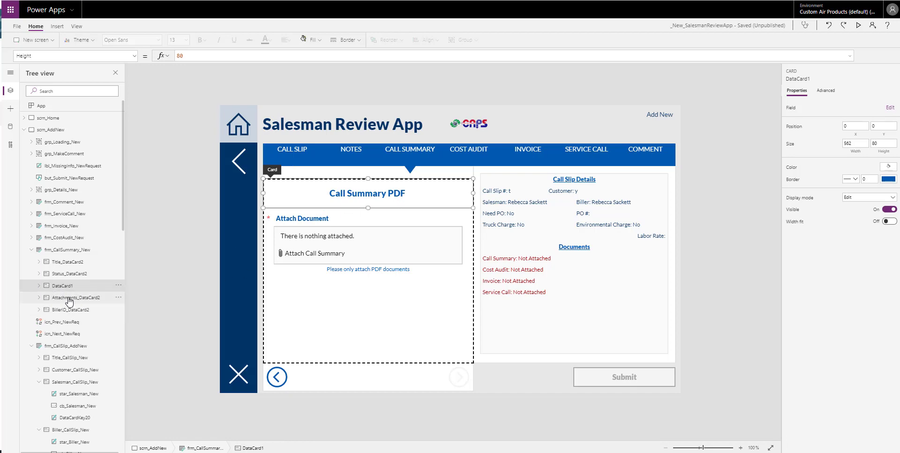
{"action": "left_click", "coordinate": [43, 301]}
{"action": "left_click", "coordinate": [39, 298]}
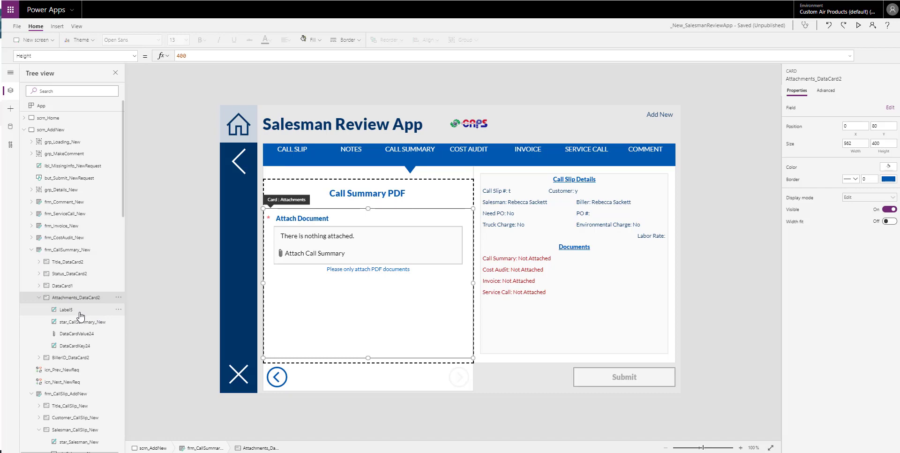
{"action": "left_click", "coordinate": [70, 336]}
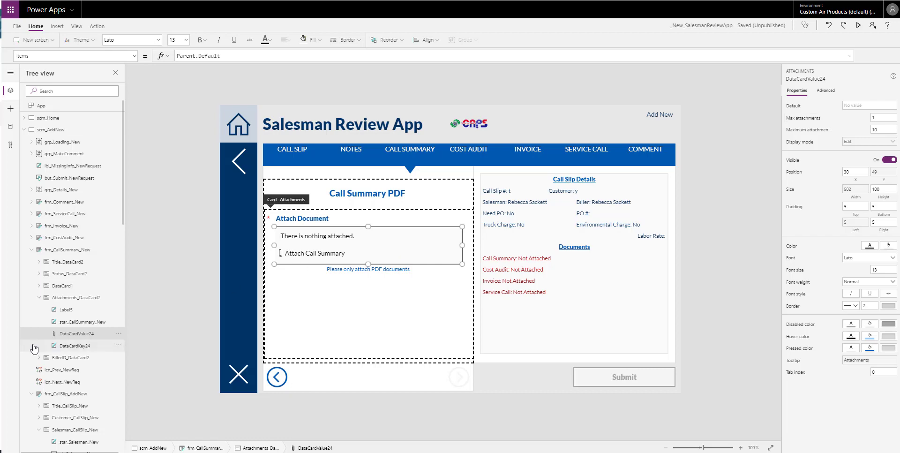
{"action": "left_click", "coordinate": [39, 297]}
Step: Review the Default formula of DataCardValue25 in the BillerID card, and collapse the Call Summary and Call Slip forms
{"action": "left_click", "coordinate": [39, 310]}
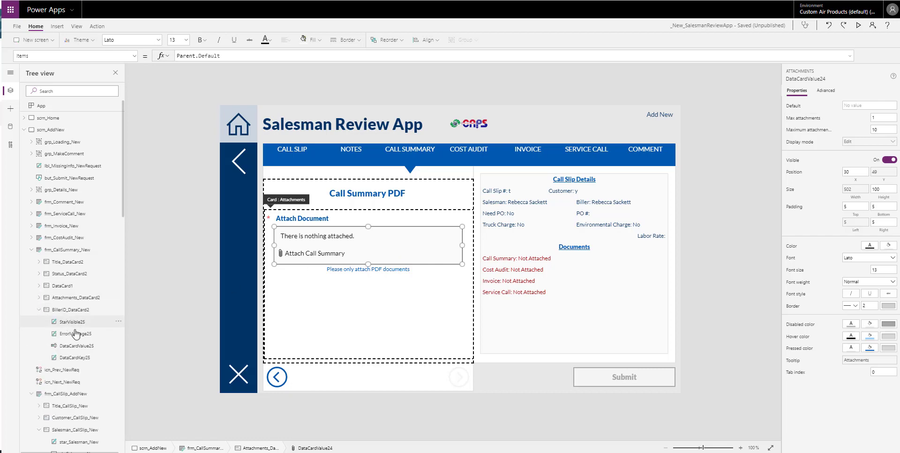
{"action": "left_click", "coordinate": [69, 345]}
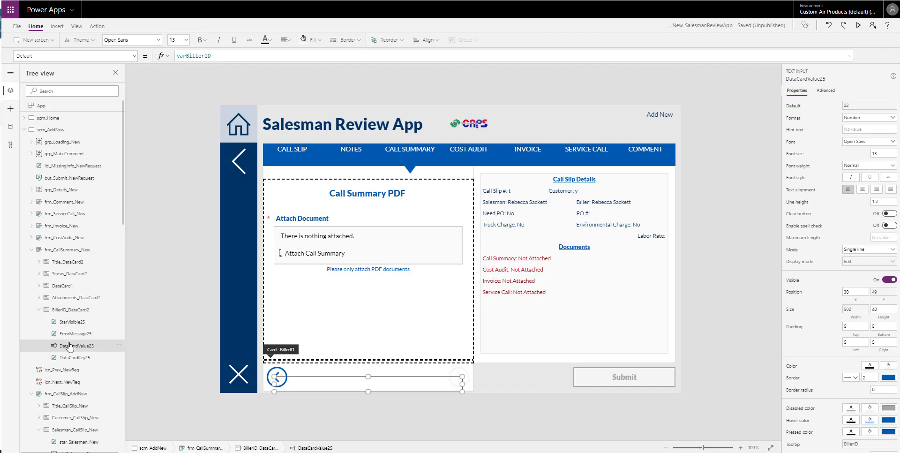
{"action": "left_click", "coordinate": [39, 309]}
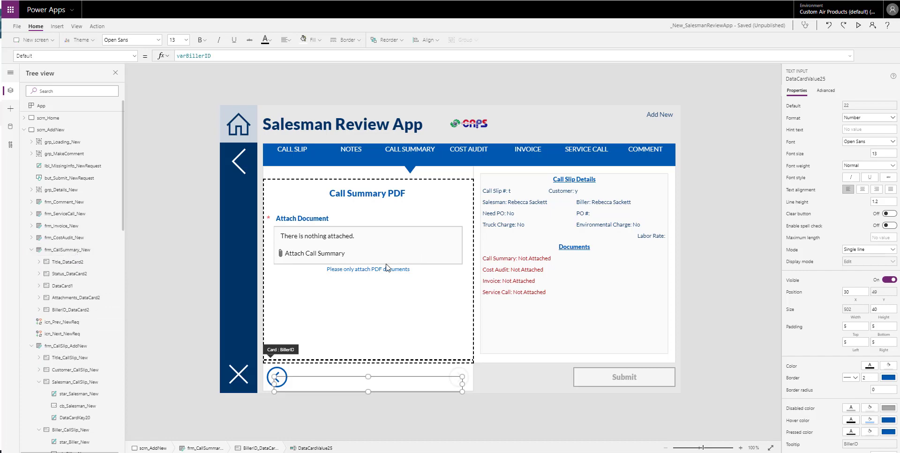
{"action": "left_click", "coordinate": [32, 250]}
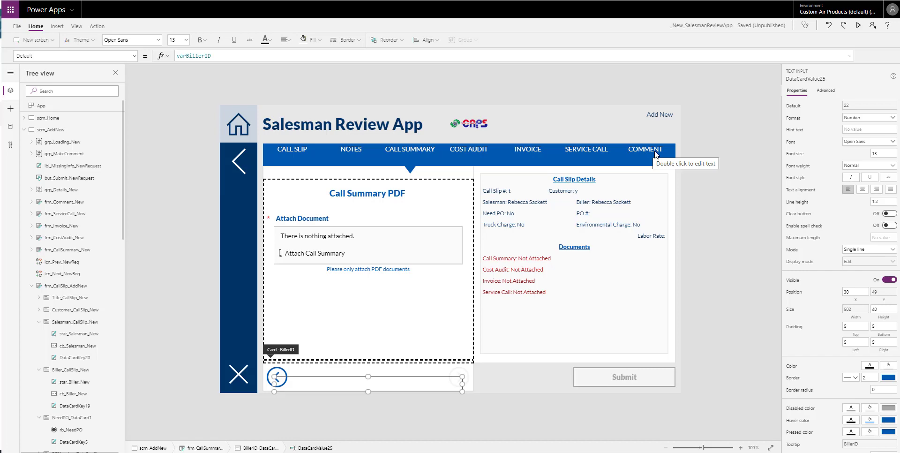
{"action": "left_click", "coordinate": [31, 286]}
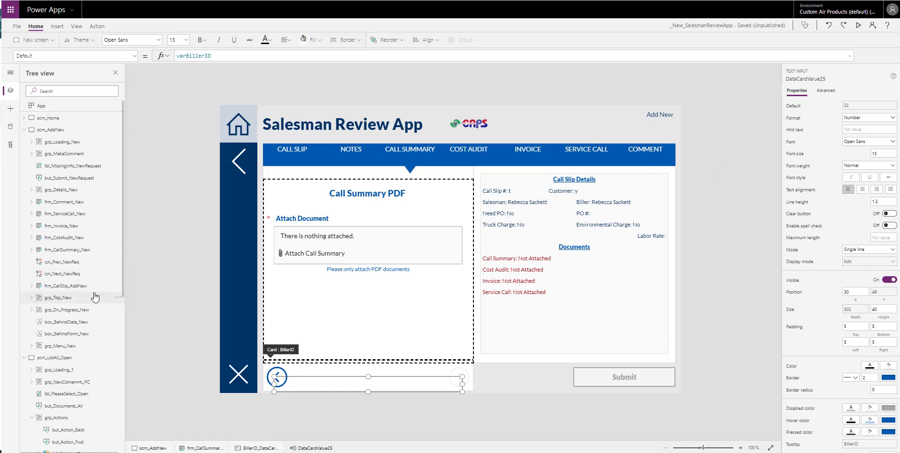
Step: Review the Submit button's full OnSelect formula and check the data source of frm_CallSummary_New
{"action": "left_click", "coordinate": [662, 381]}
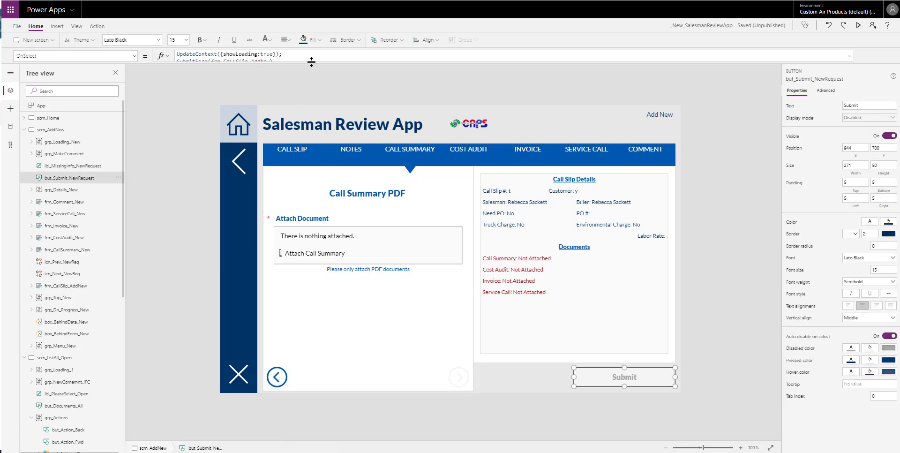
{"action": "left_click_drag", "start_coordinate": [311, 62], "coordinate": [315, 174]}
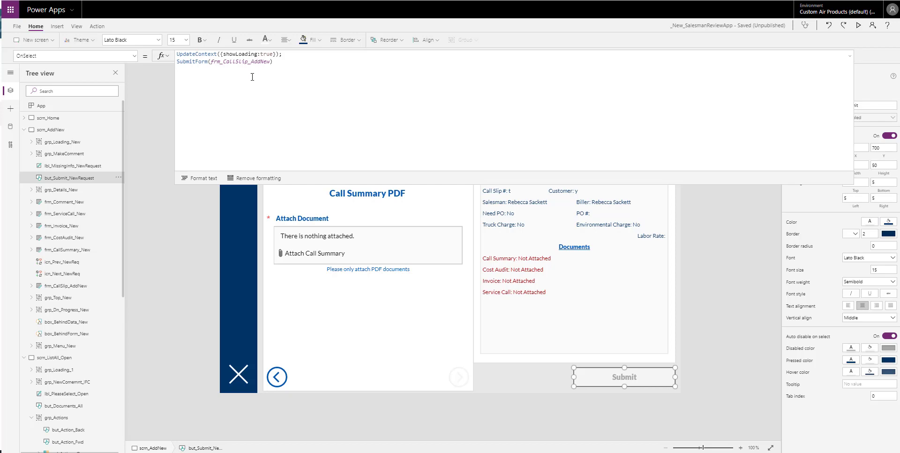
{"action": "left_click", "coordinate": [65, 249]}
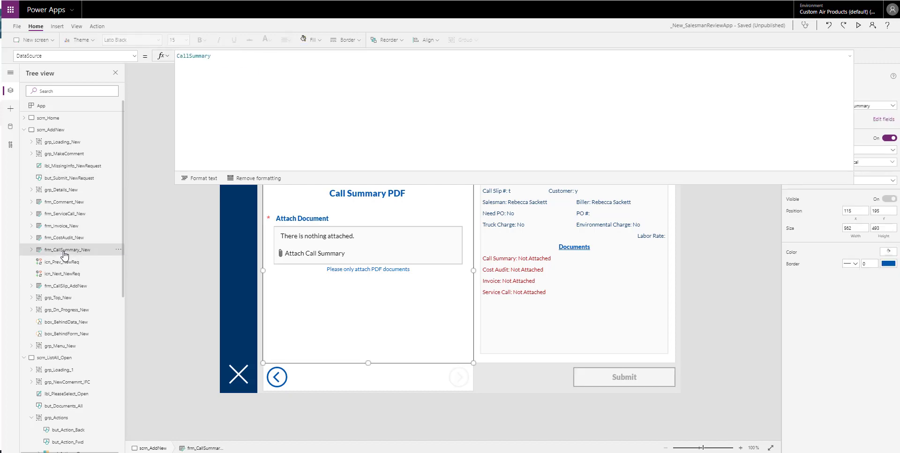
{"action": "left_click", "coordinate": [628, 375]}
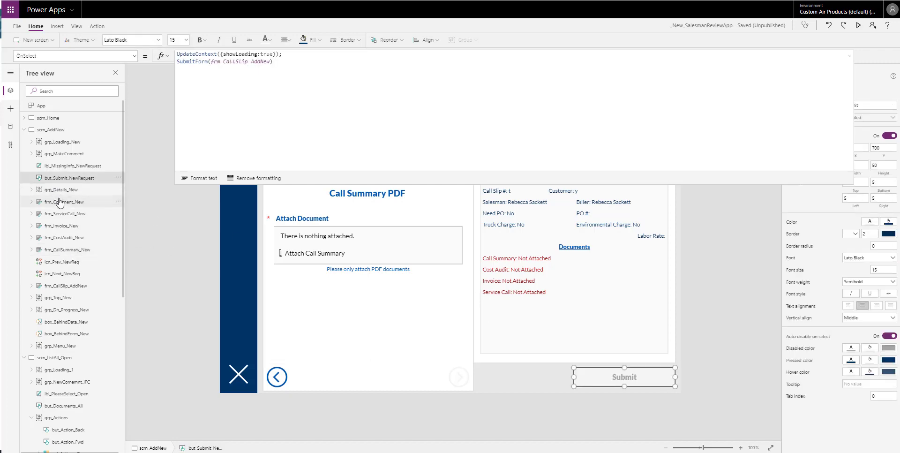
Step: Review the OnSuccess formula of the frm_CallSlip_AddNew form
{"action": "left_click", "coordinate": [66, 285]}
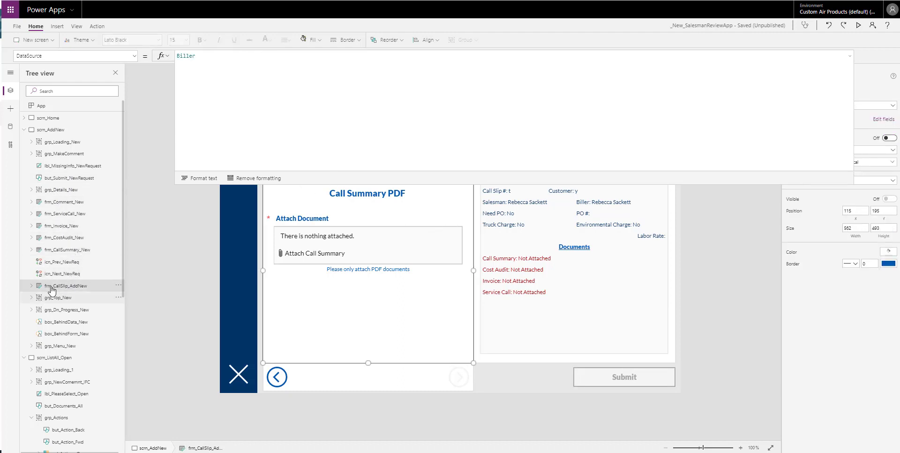
{"action": "left_click", "coordinate": [133, 57]}
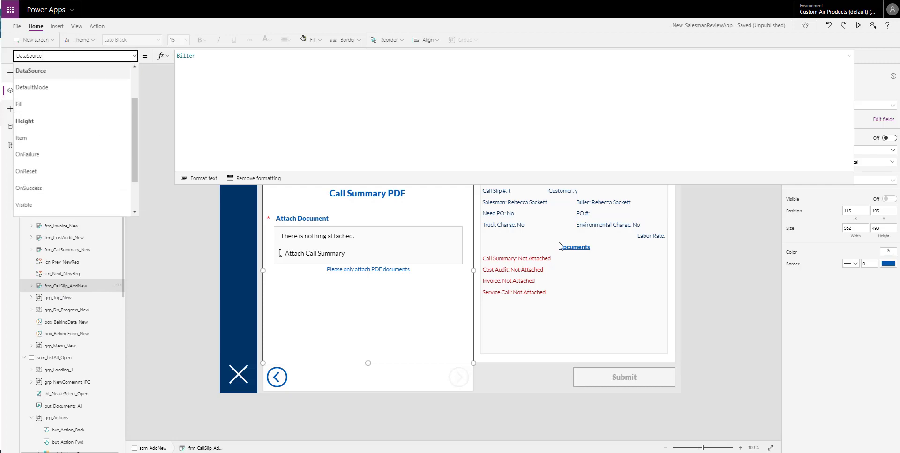
{"action": "left_click", "coordinate": [66, 186]}
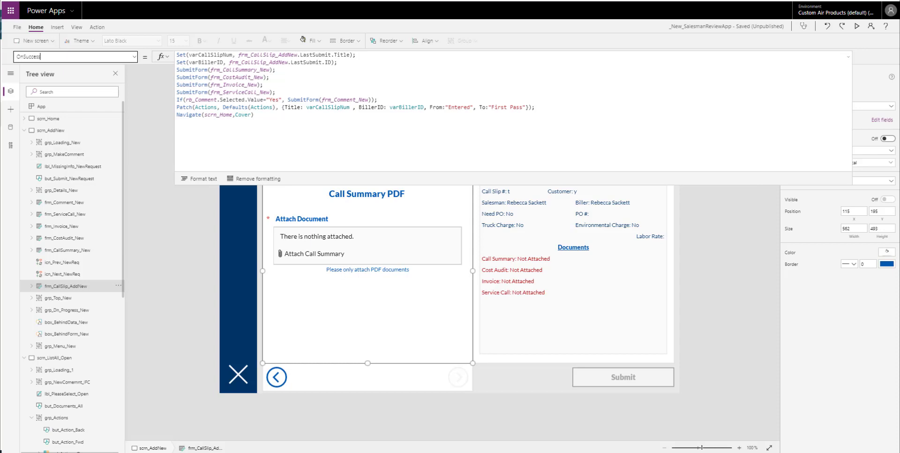
Step: Inspect the grp_Loading_New group's shade box, spinner image and loading label, and collapse the group
{"action": "left_click", "coordinate": [56, 143]}
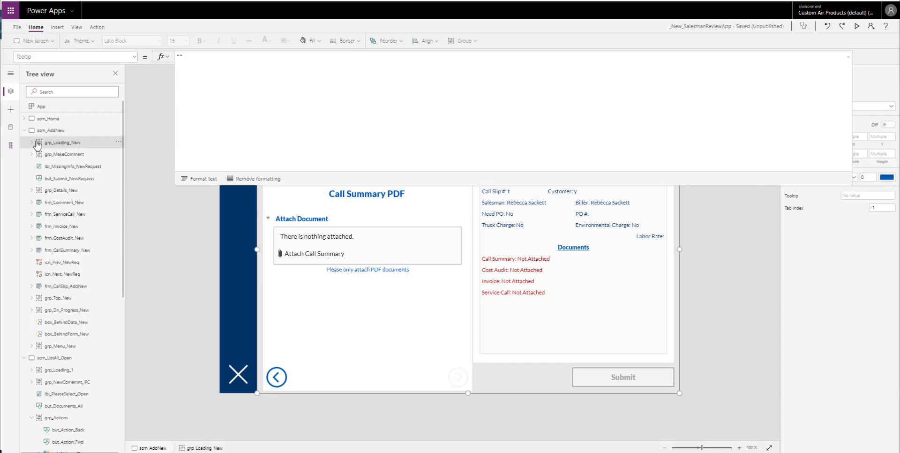
{"action": "left_click", "coordinate": [30, 142]}
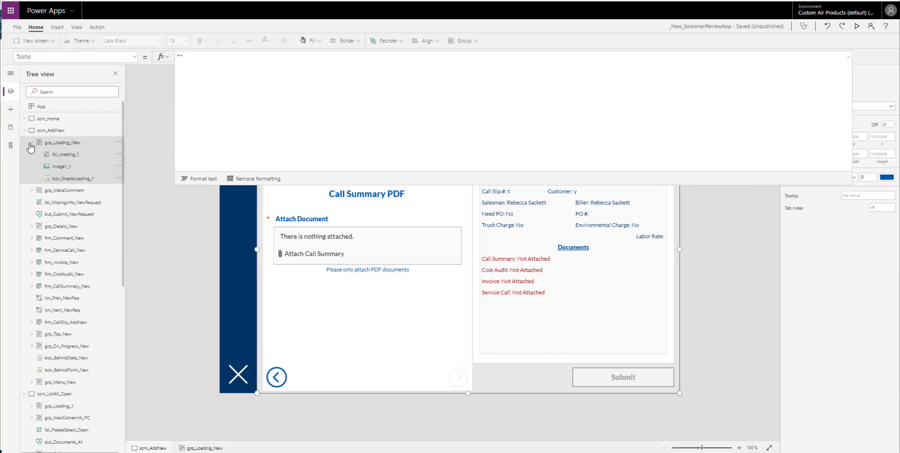
{"action": "left_click", "coordinate": [71, 178]}
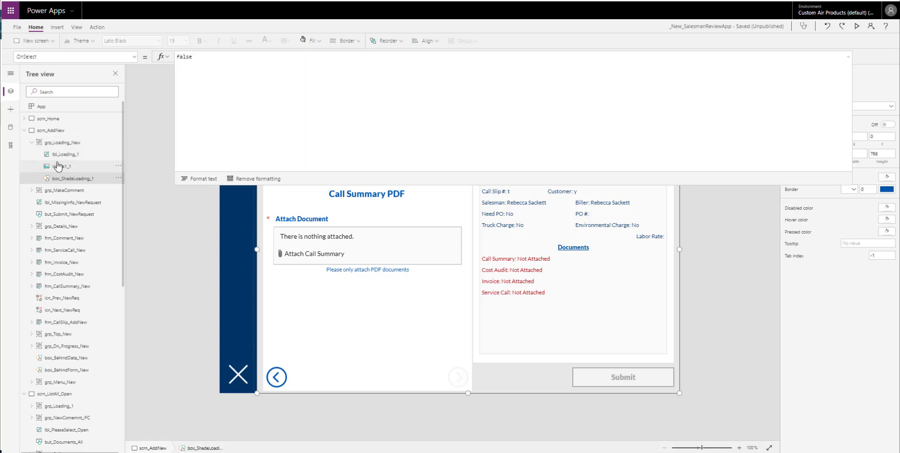
{"action": "left_click", "coordinate": [58, 166]}
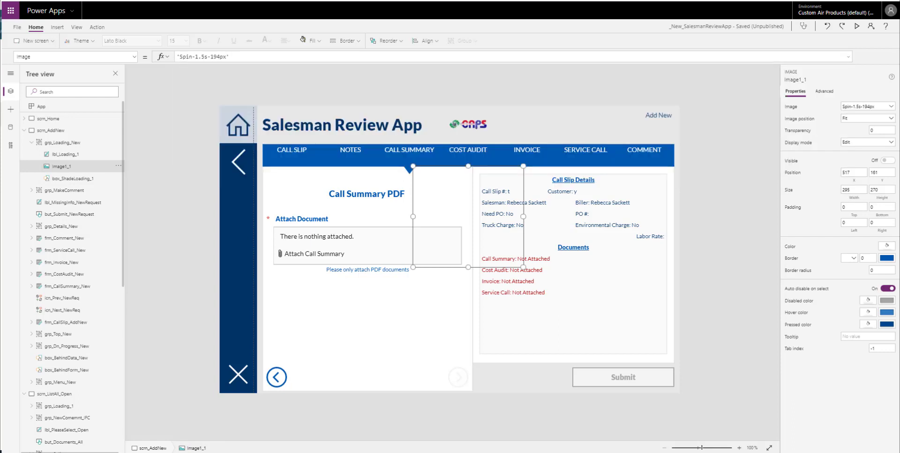
{"action": "left_click", "coordinate": [759, 55]}
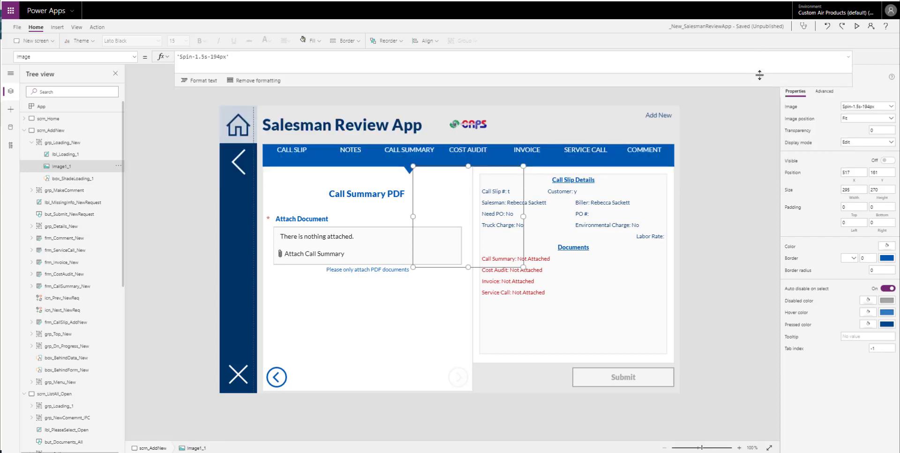
{"action": "left_click", "coordinate": [66, 155]}
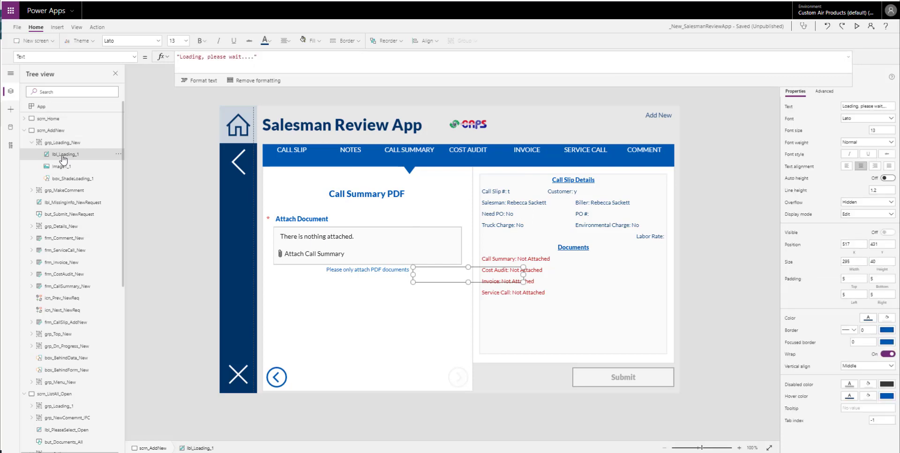
{"action": "left_click", "coordinate": [32, 142]}
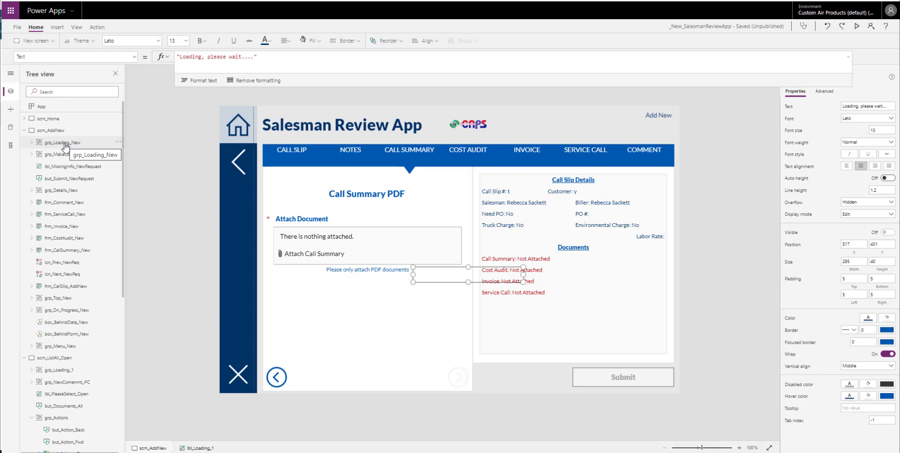
Step: Open scrn_Loading, inspect its grp_Loading group, and return to scrn_Home
{"action": "left_click", "coordinate": [23, 130]}
{"action": "left_click", "coordinate": [23, 143]}
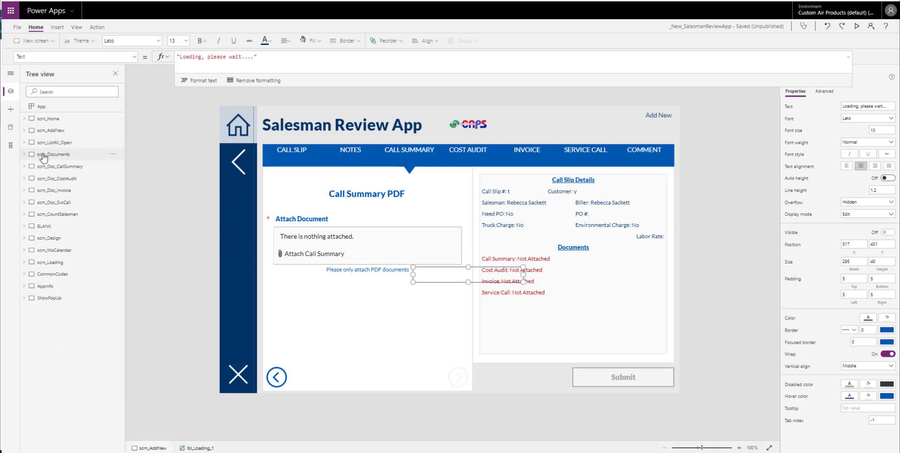
{"action": "left_click", "coordinate": [61, 262]}
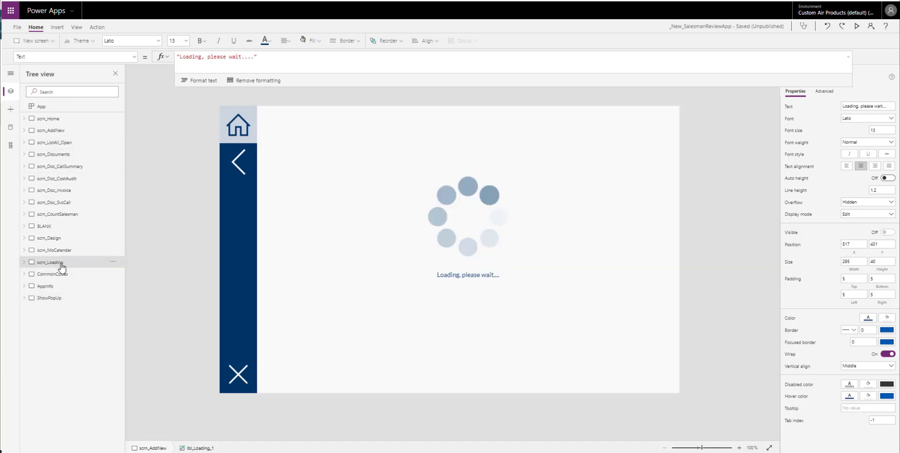
{"action": "left_click", "coordinate": [468, 294]}
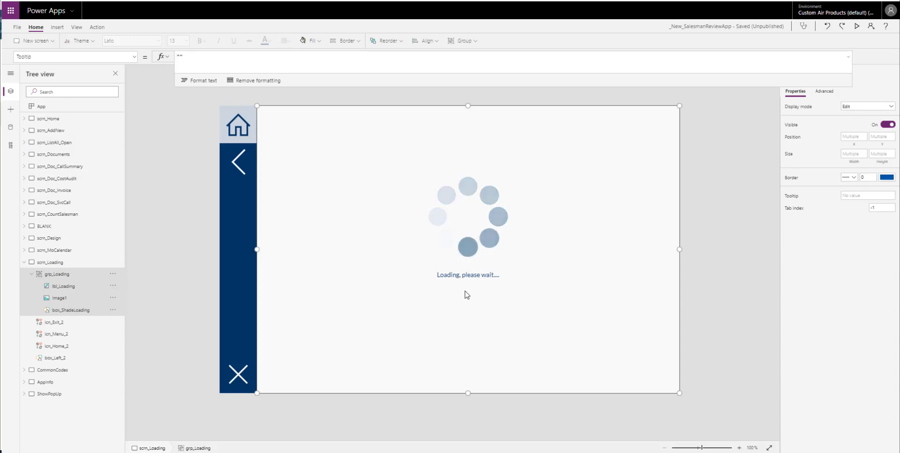
{"action": "left_click", "coordinate": [66, 311]}
{"action": "left_click", "coordinate": [65, 274]}
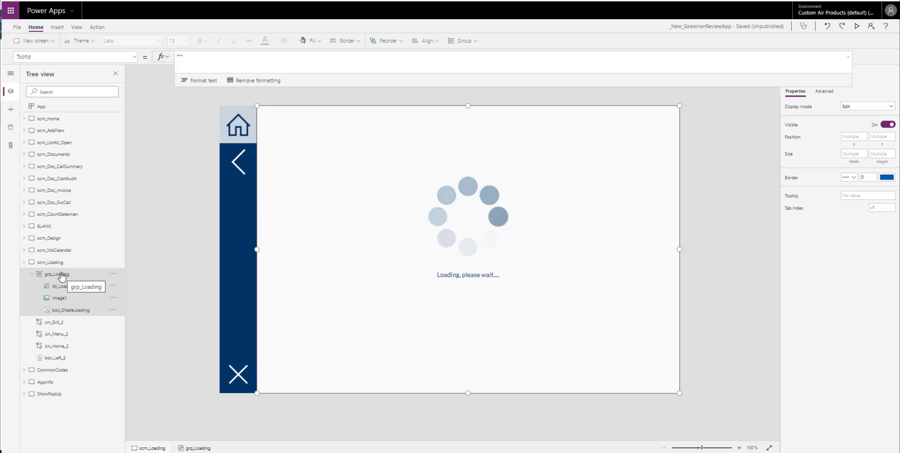
{"action": "left_click", "coordinate": [25, 263]}
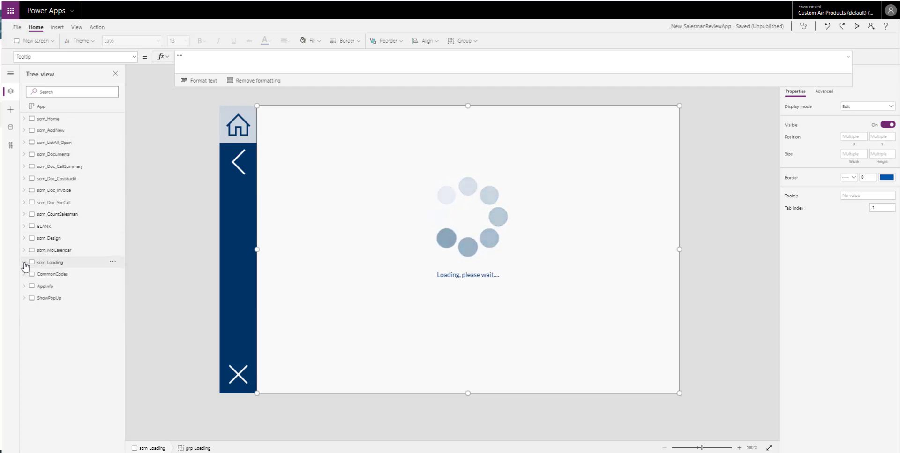
{"action": "left_click", "coordinate": [71, 120]}
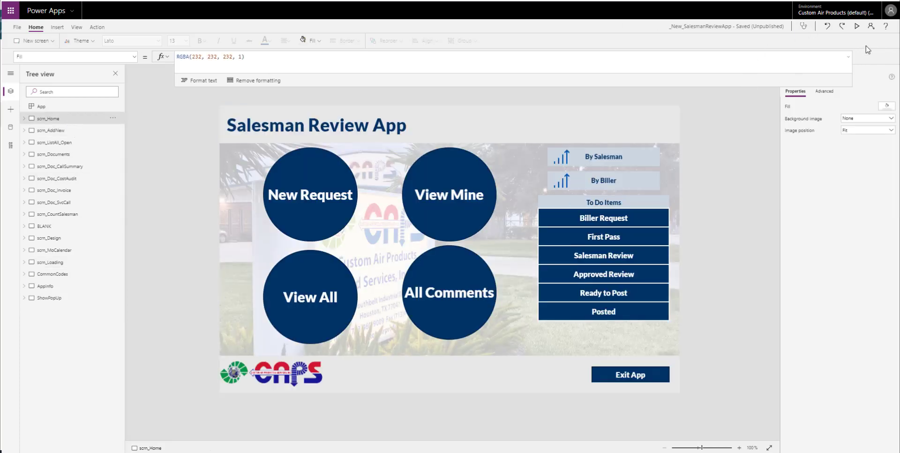
Step: Preview the app, open the call slip in the First Pass list, return to the home screen and exit the preview
{"action": "left_click", "coordinate": [856, 26]}
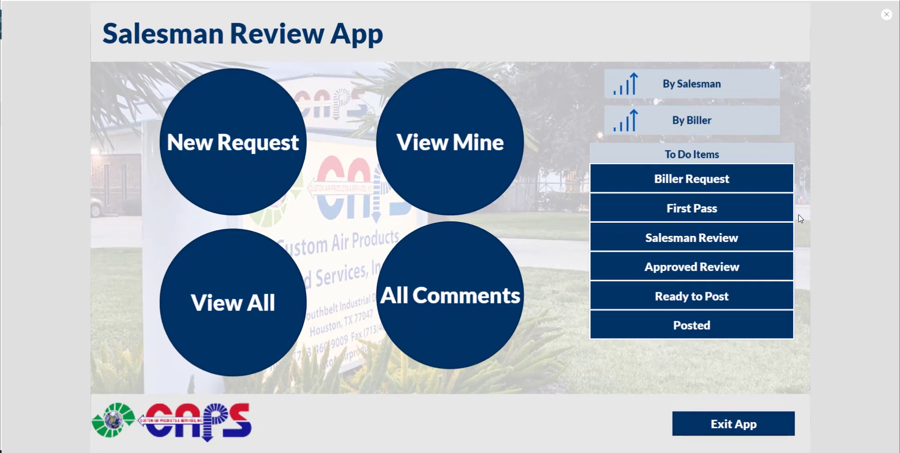
{"action": "left_click", "coordinate": [721, 216]}
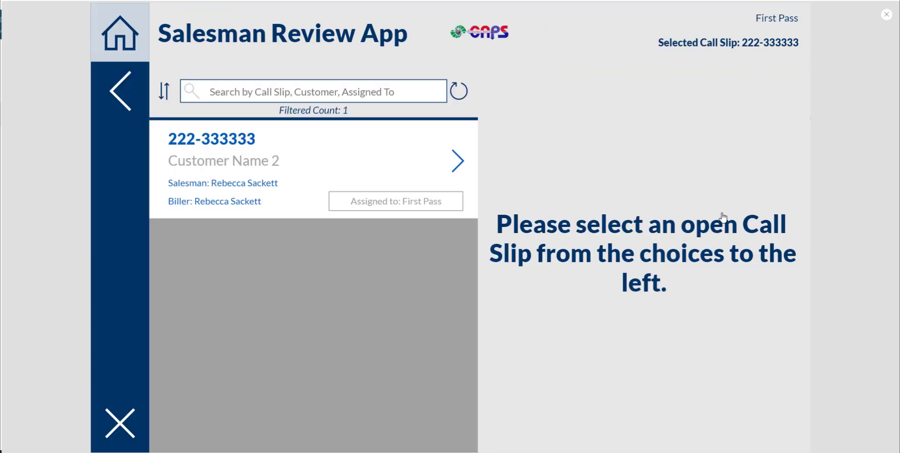
{"action": "left_click", "coordinate": [457, 162]}
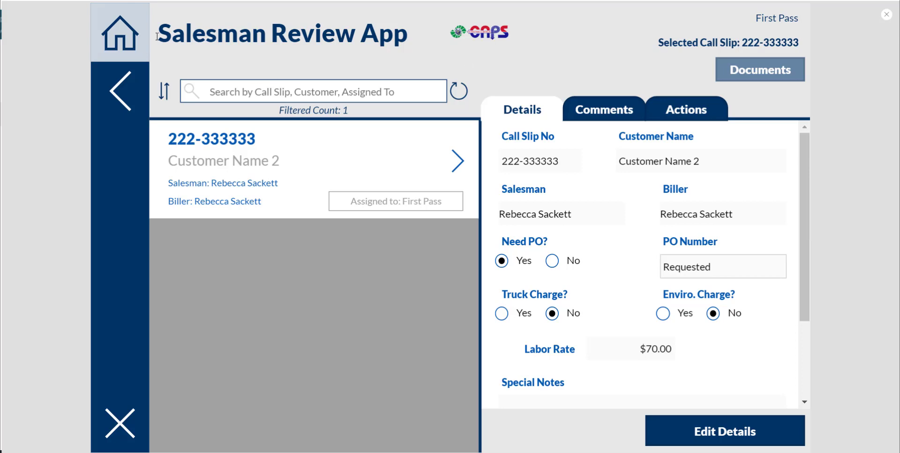
{"action": "left_click", "coordinate": [120, 33]}
{"action": "left_click", "coordinate": [883, 17]}
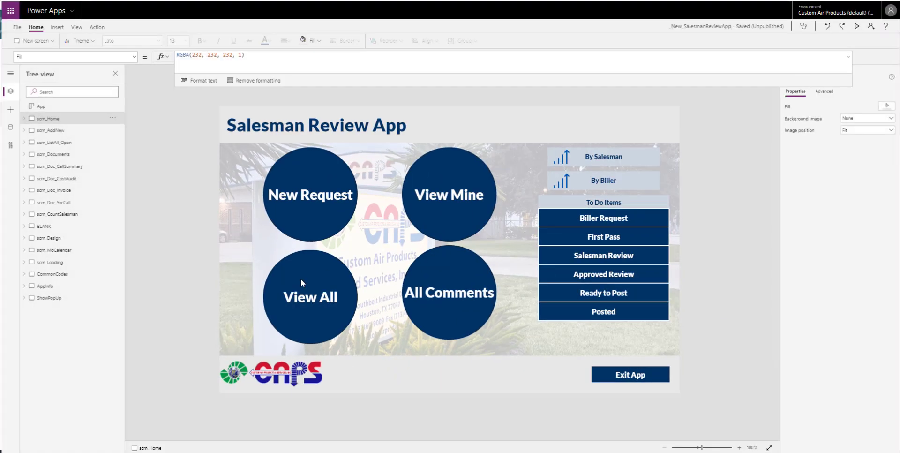
Step: Review the OnSelect formulas of the View All, View Mine and First Pass buttons on scrn_Home
{"action": "left_click", "coordinate": [300, 280]}
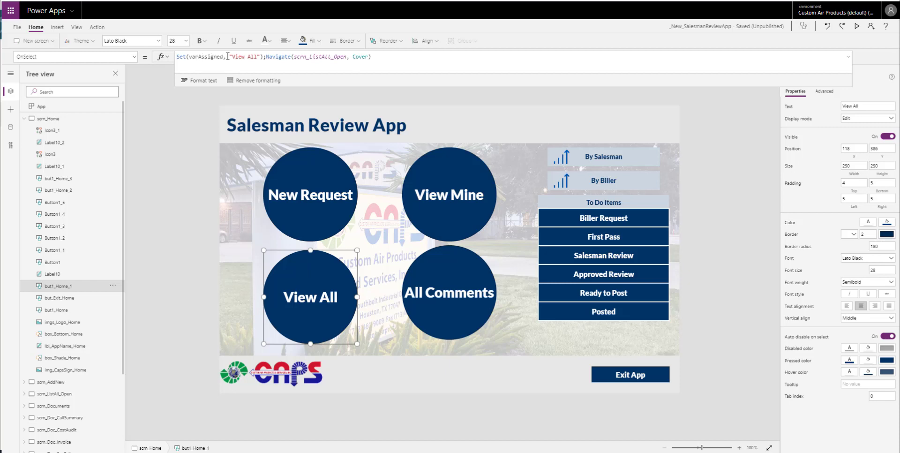
{"action": "left_click", "coordinate": [476, 174]}
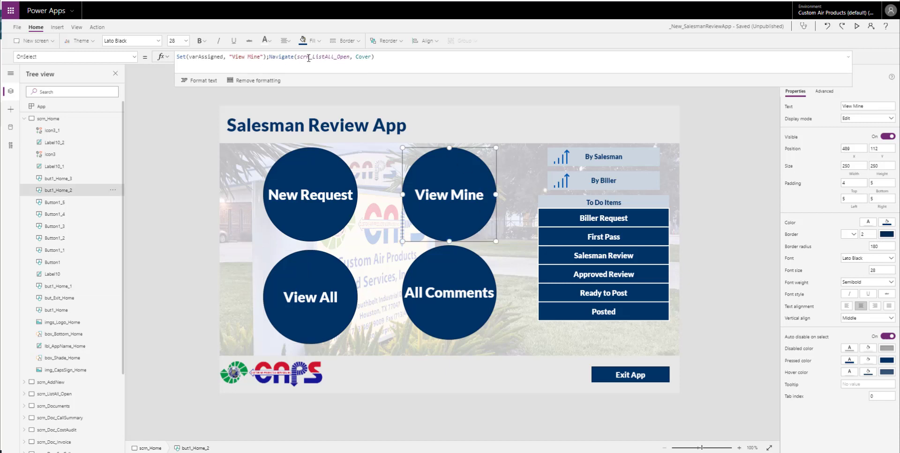
{"action": "left_click", "coordinate": [609, 236]}
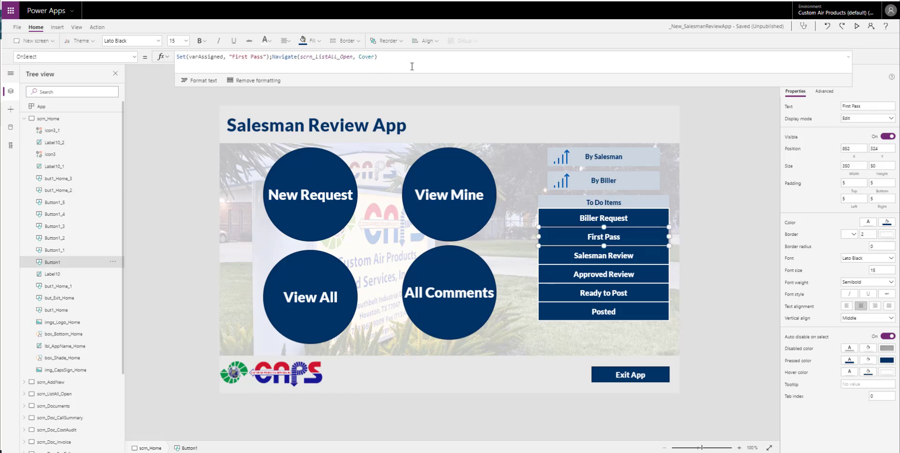
Step: Go to the First Pass list through the preview and review the full Items formula of the gal_CallSlips_Open gallery
{"action": "left_click", "coordinate": [857, 27]}
{"action": "left_click", "coordinate": [709, 209]}
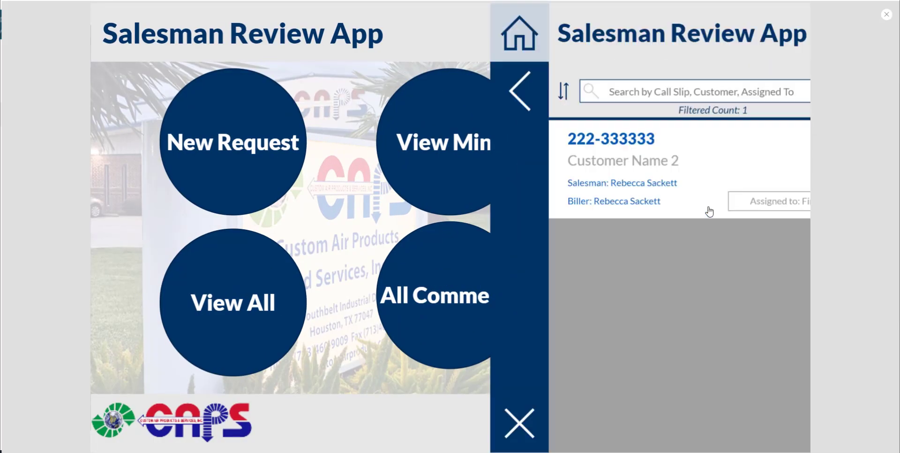
{"action": "left_click", "coordinate": [886, 15]}
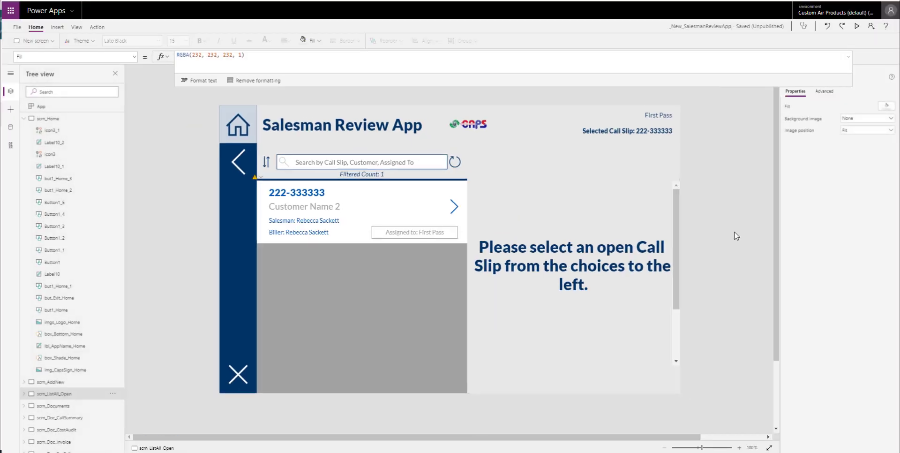
{"action": "left_click", "coordinate": [356, 380]}
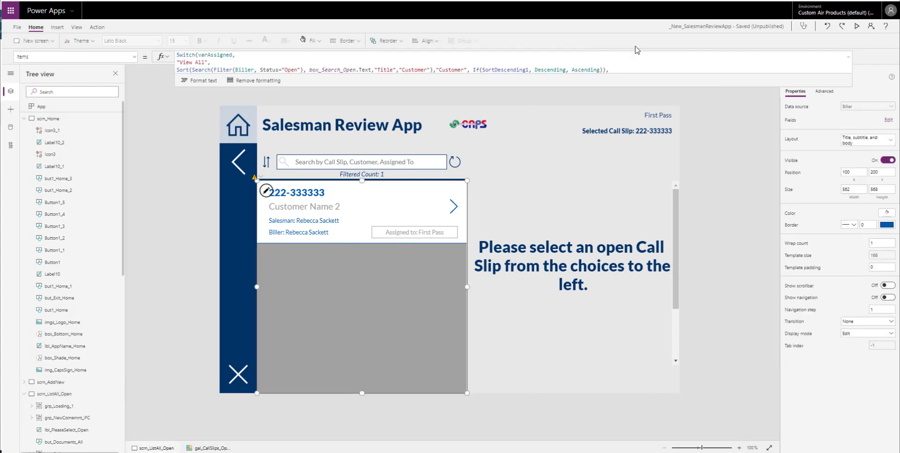
{"action": "left_click_drag", "start_coordinate": [651, 88], "coordinate": [636, 390]}
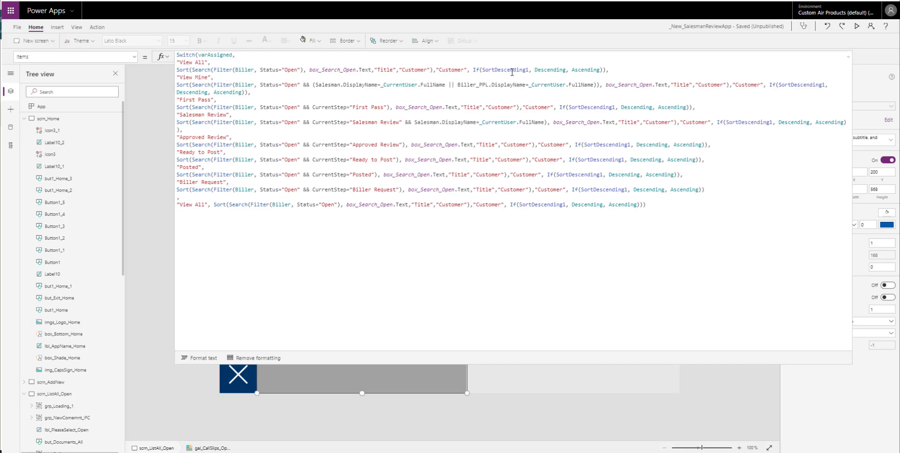
{"action": "left_click", "coordinate": [580, 365]}
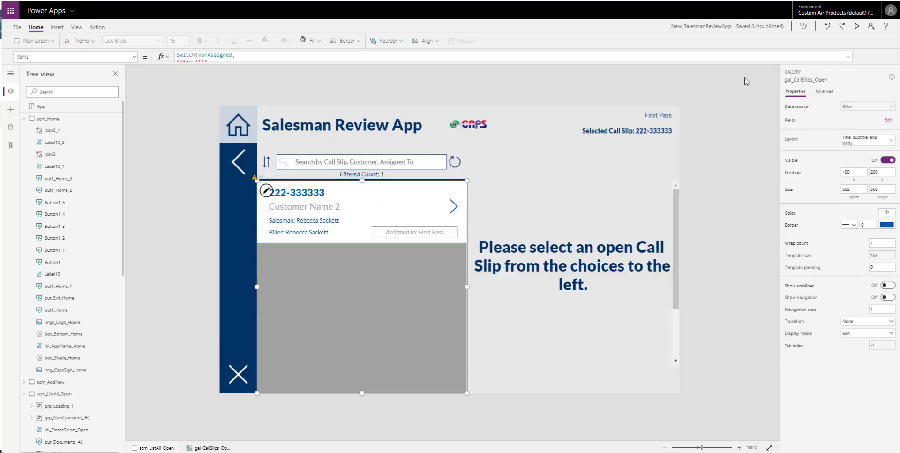
Step: Preview the call slip list, show the listed call slip's Actions history, and exit the preview
{"action": "key", "text": "F5"}
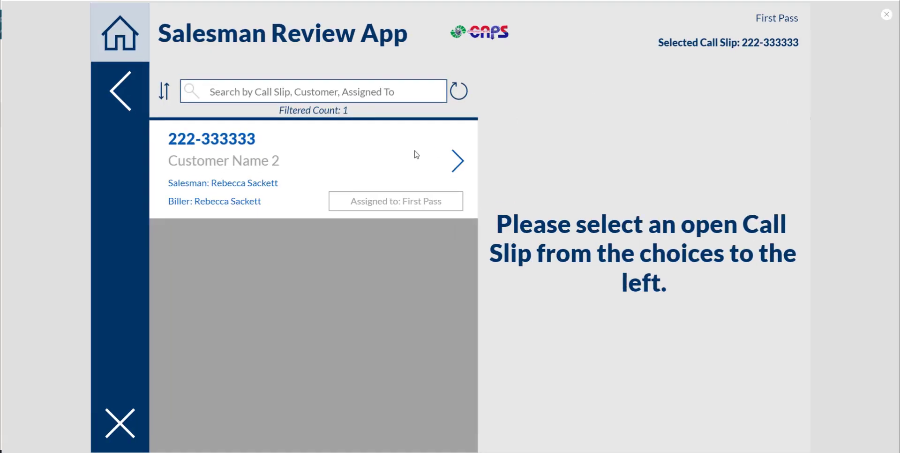
{"action": "left_click", "coordinate": [454, 160]}
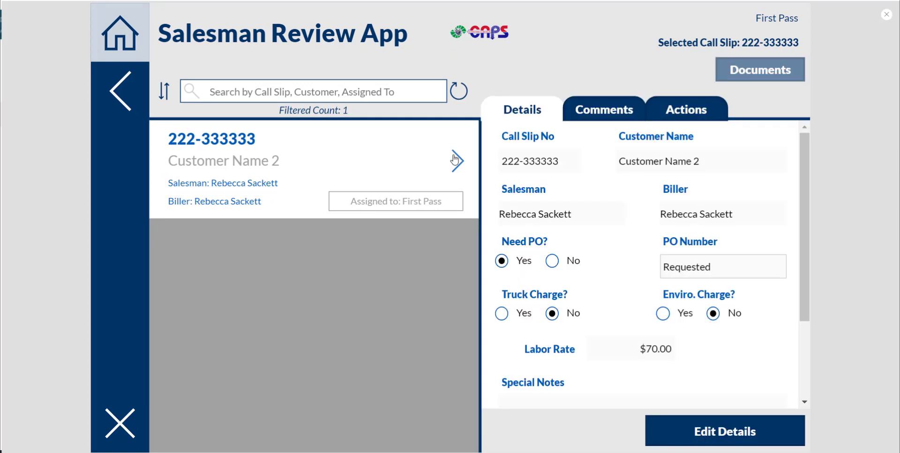
{"action": "left_click", "coordinate": [687, 110]}
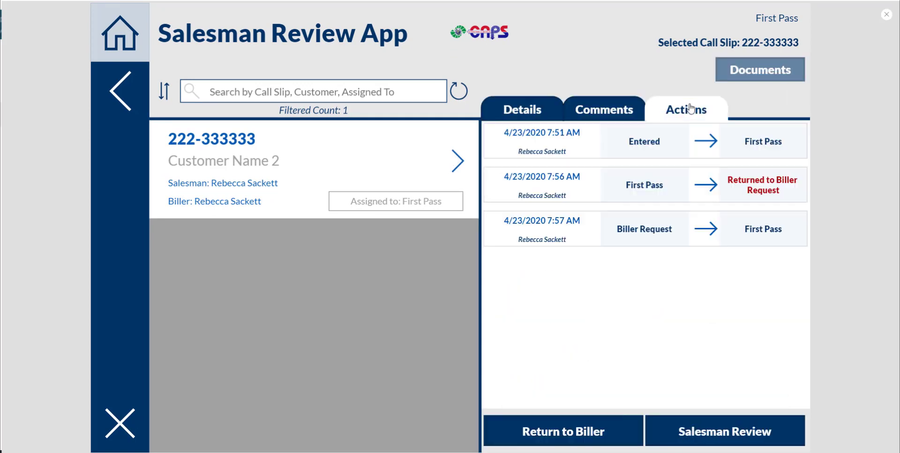
{"action": "left_click", "coordinate": [886, 14]}
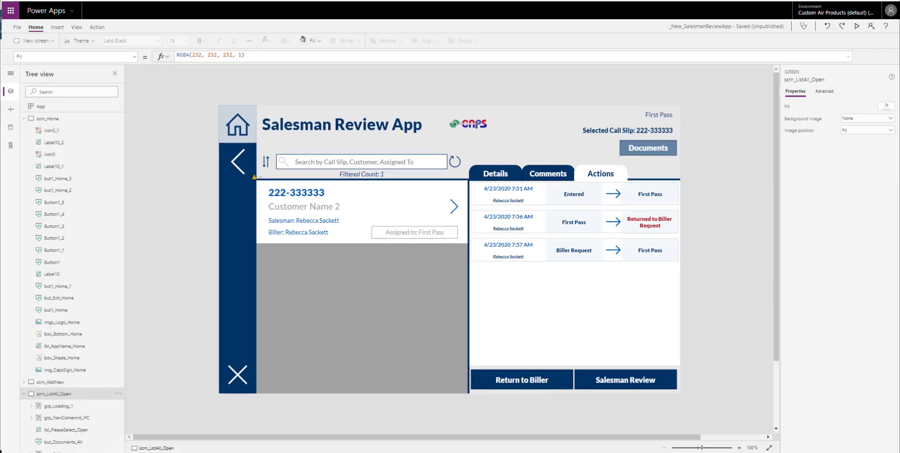
Step: Review the full Text and OnSelect formulas of the Return to Biller button
{"action": "left_click", "coordinate": [543, 382]}
{"action": "left_click", "coordinate": [543, 381]}
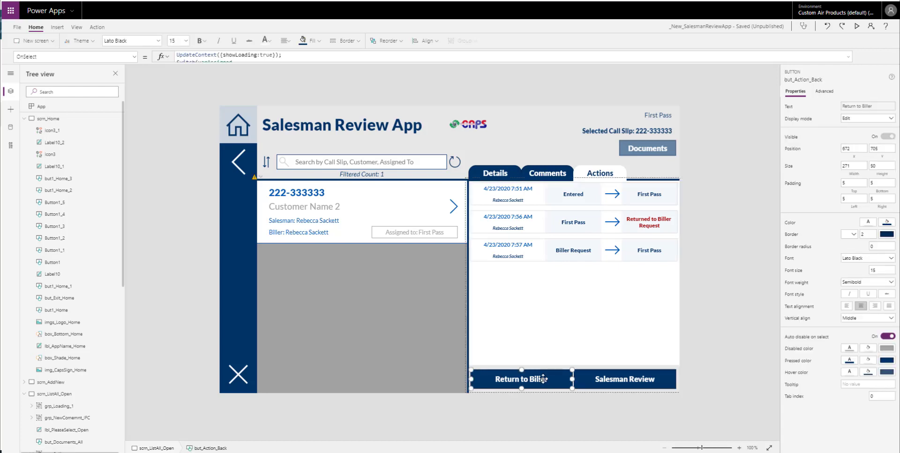
{"action": "left_click", "coordinate": [789, 110]}
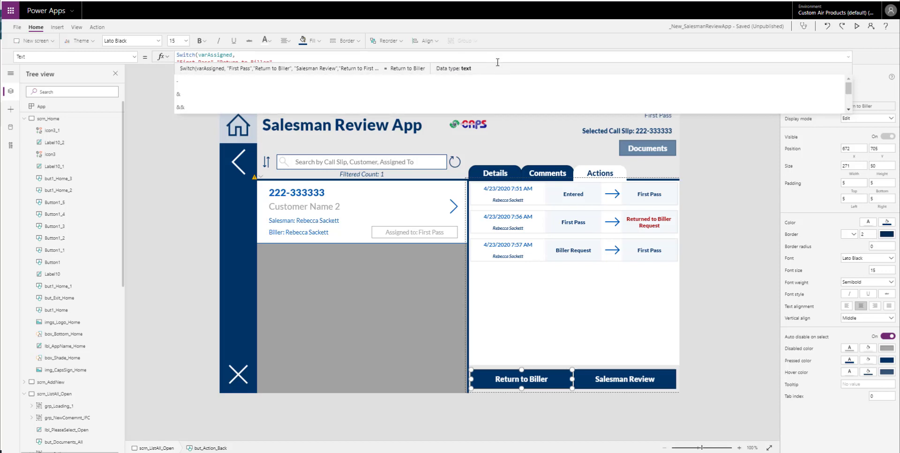
{"action": "left_click_drag", "start_coordinate": [493, 73], "coordinate": [468, 255]}
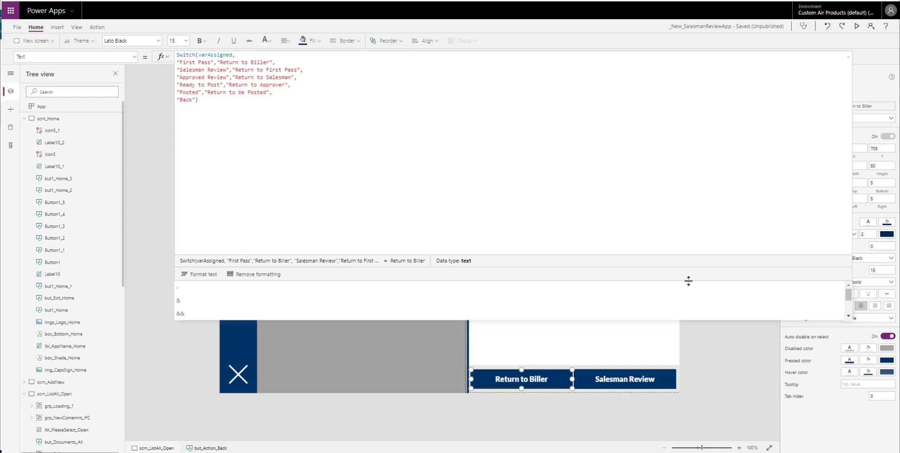
{"action": "left_click_drag", "start_coordinate": [688, 280], "coordinate": [677, 65]}
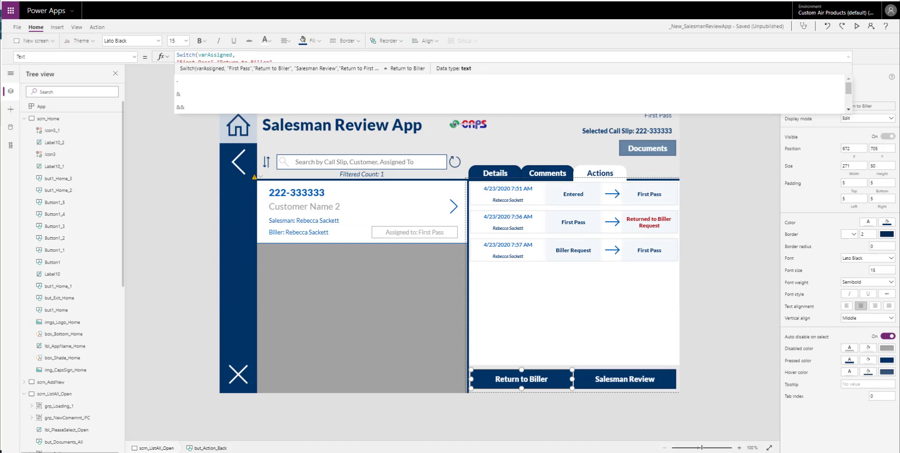
{"action": "left_click", "coordinate": [134, 57]}
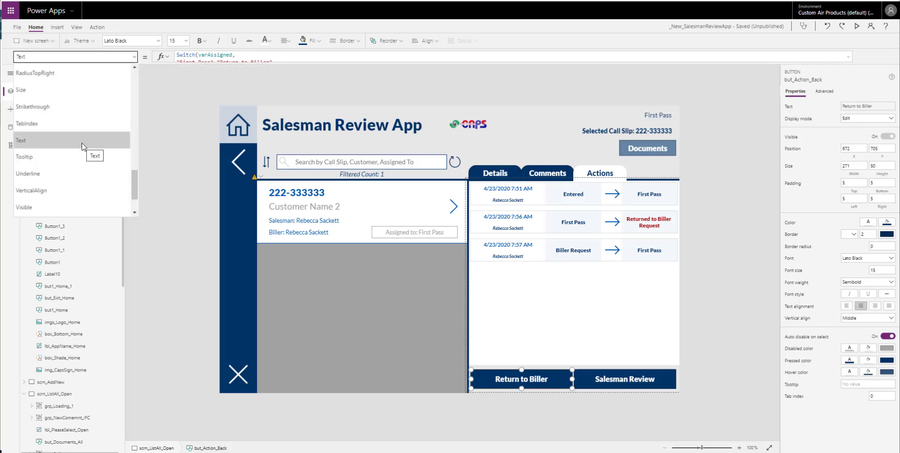
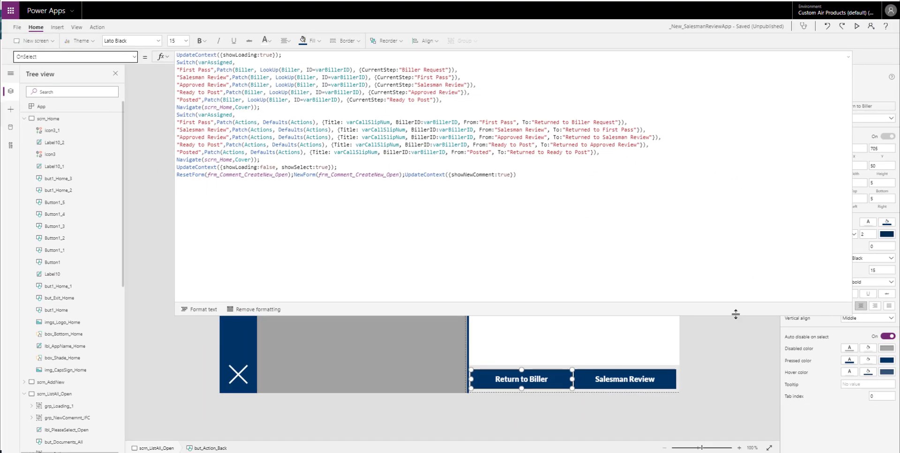
{"action": "left_click_drag", "start_coordinate": [735, 314], "coordinate": [797, 61]}
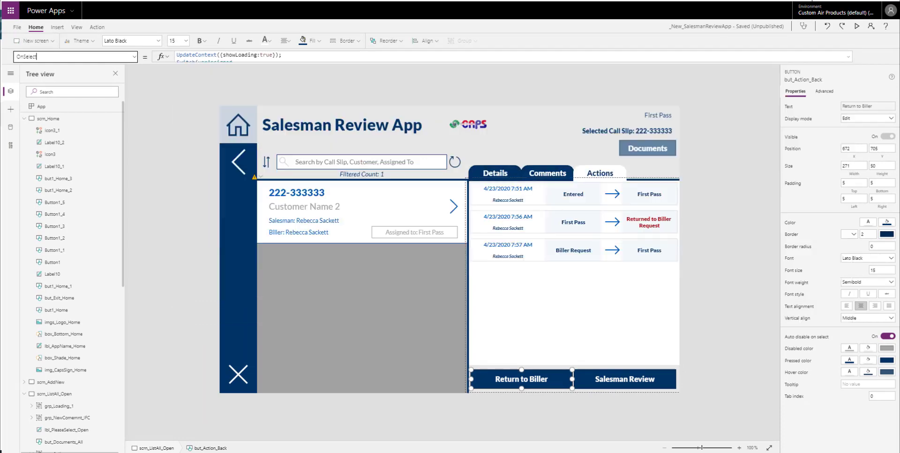
Step: In the preview, return the call slip to the biller and submit the comment "Need to update documents."
{"action": "left_click", "coordinate": [857, 26]}
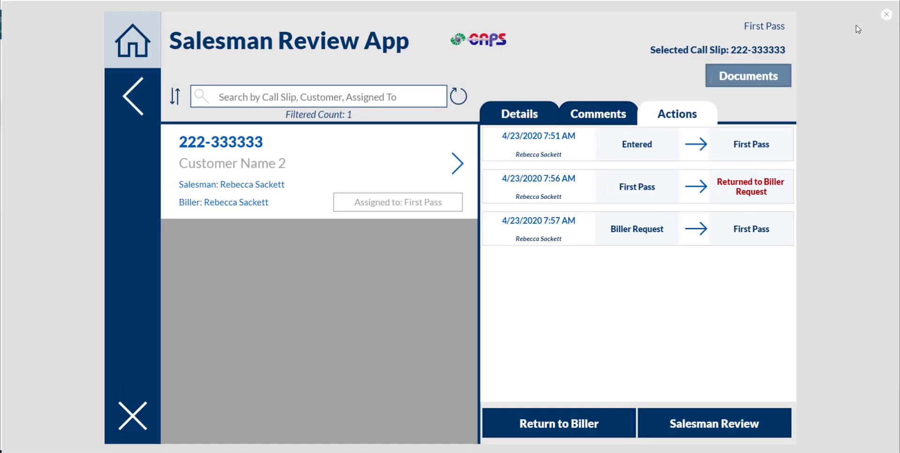
{"action": "left_click", "coordinate": [605, 439]}
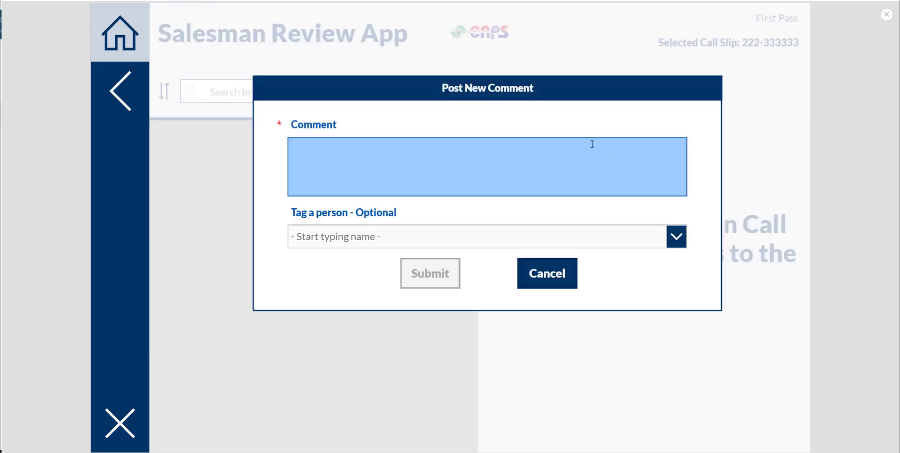
{"action": "left_click", "coordinate": [537, 152]}
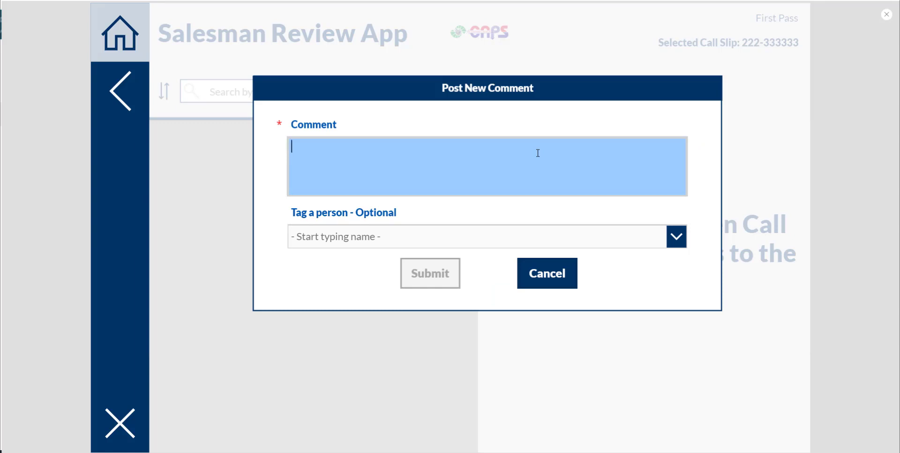
{"action": "type", "text": "Need to update cdoc"}
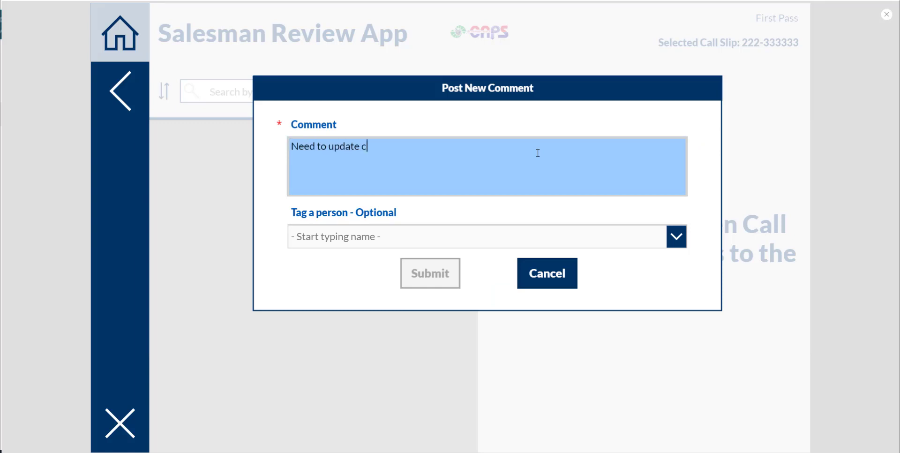
{"action": "key", "text": "BackSpace"}
{"action": "key", "text": "BackSpace"}
{"action": "key", "text": "BackSpace"}
{"action": "key", "text": "BackSpace"}
{"action": "type", "text": "documents"}
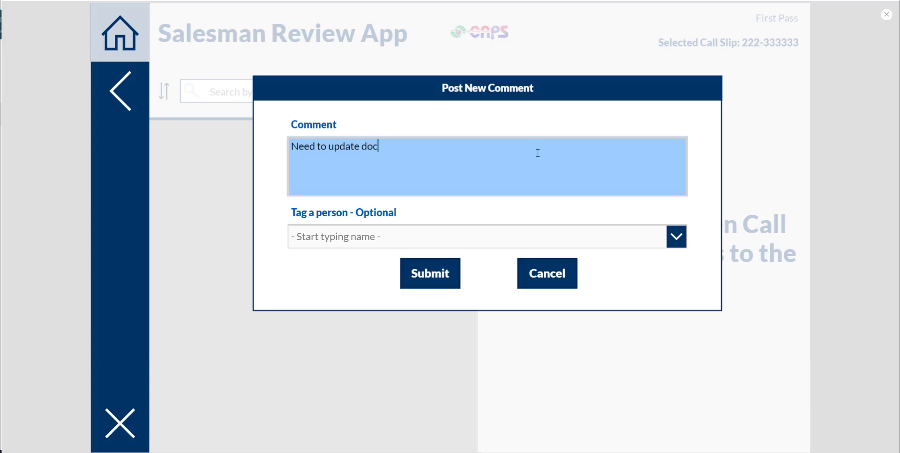
{"action": "type", "text": "."}
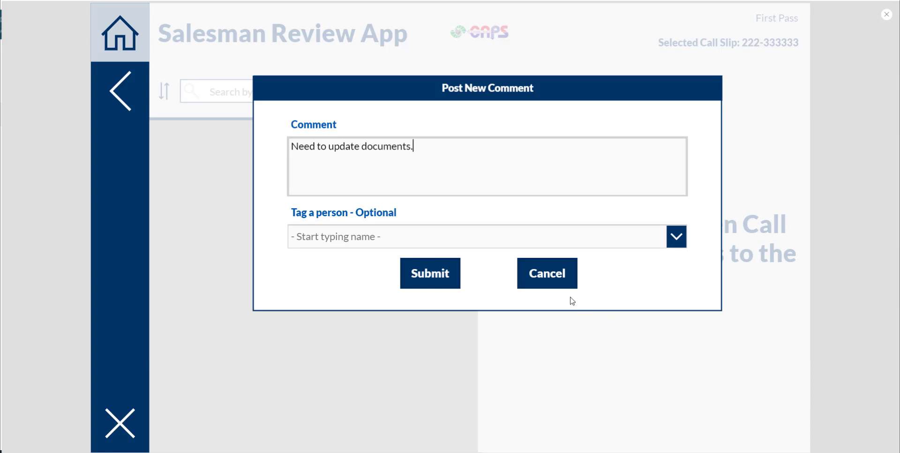
{"action": "left_click", "coordinate": [426, 281]}
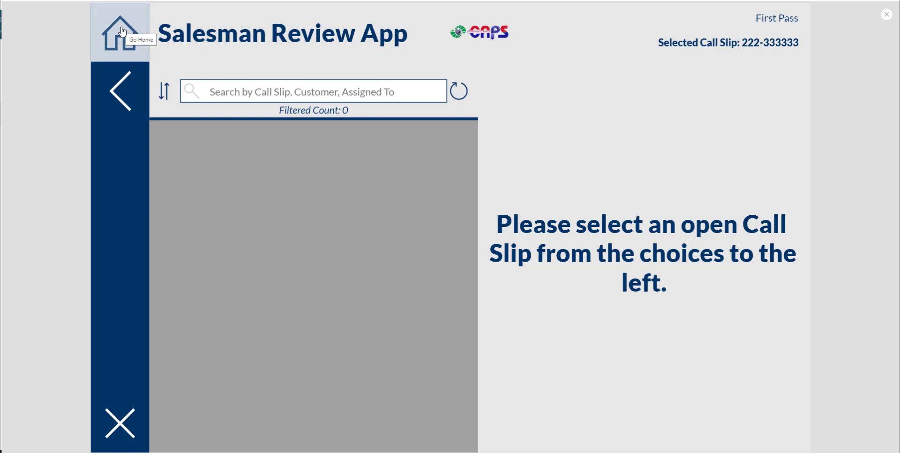
Step: Open the call slip in the Biller Request list from the home screen and check its Actions history
{"action": "left_click", "coordinate": [122, 31]}
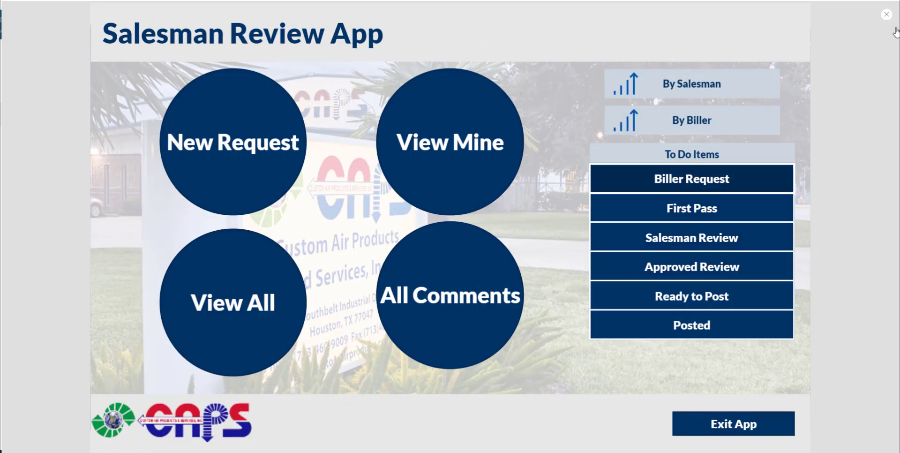
{"action": "left_click", "coordinate": [762, 175]}
{"action": "left_click", "coordinate": [457, 161]}
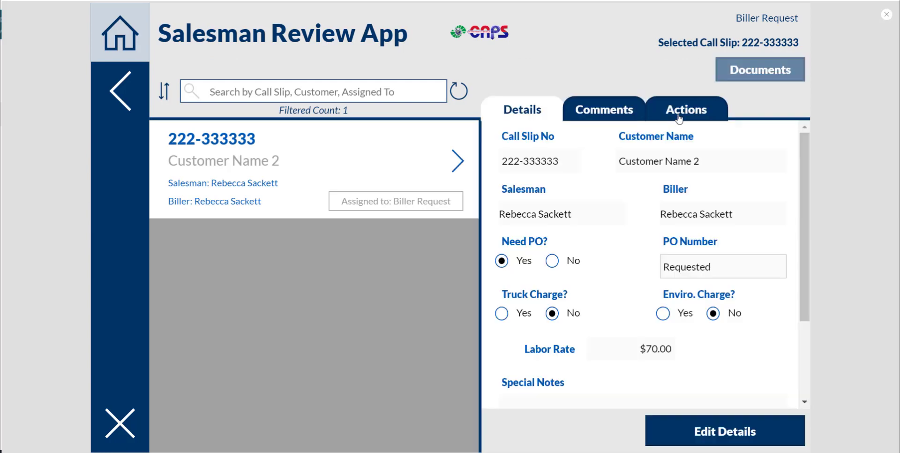
{"action": "left_click", "coordinate": [692, 111]}
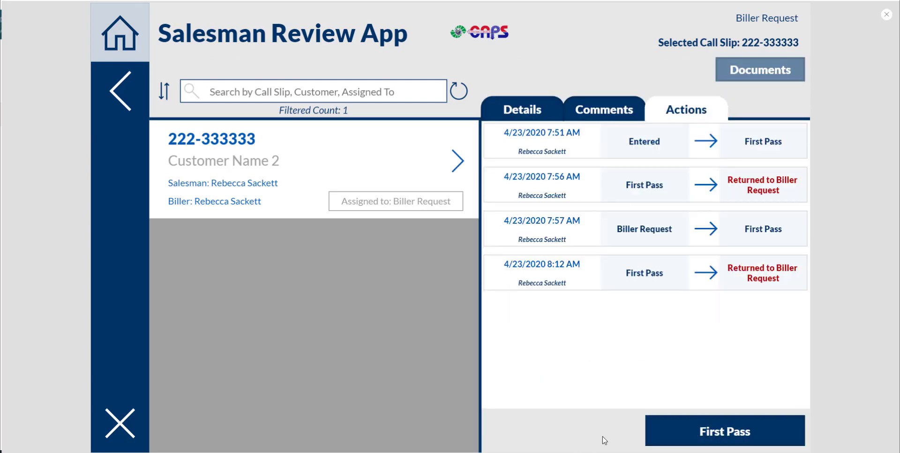
Step: Return to the home screen, reopen the Biller Request call slip's Actions history, and exit the preview
{"action": "left_click", "coordinate": [120, 33]}
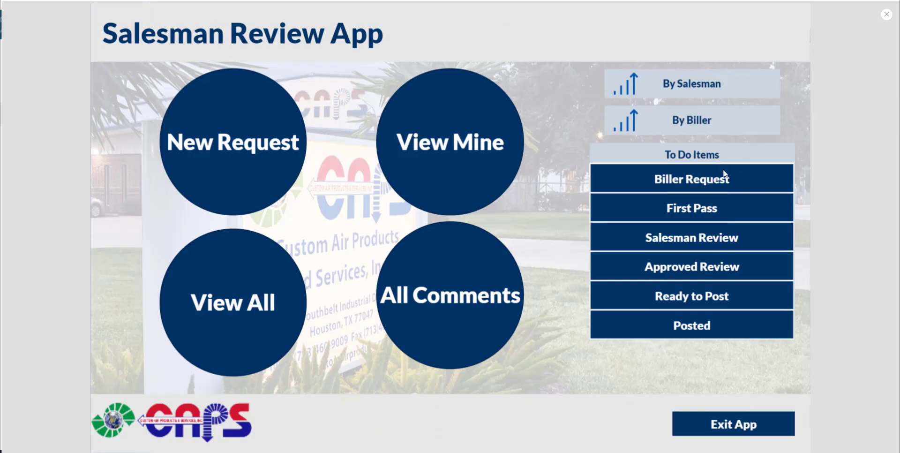
{"action": "left_click", "coordinate": [700, 187]}
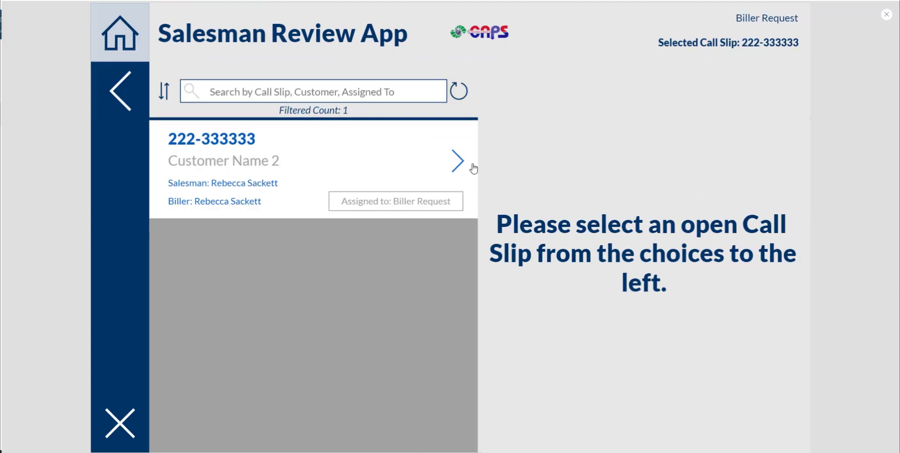
{"action": "left_click", "coordinate": [453, 168]}
{"action": "left_click", "coordinate": [685, 109]}
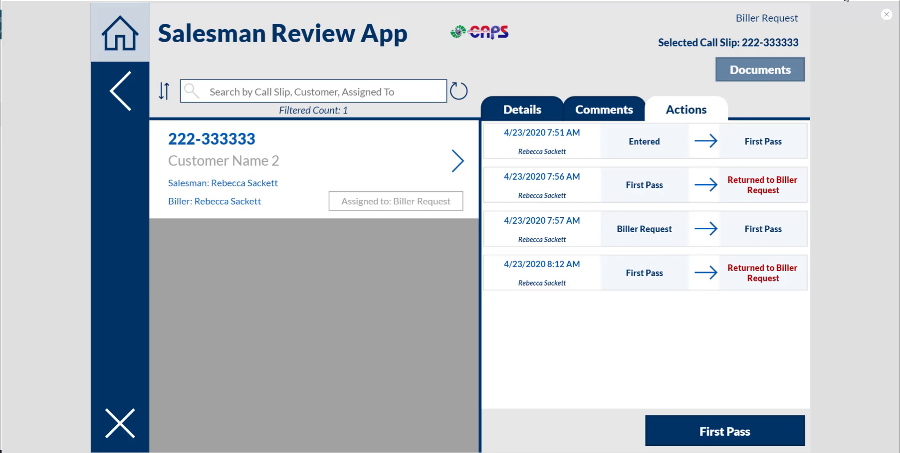
{"action": "left_click", "coordinate": [885, 18]}
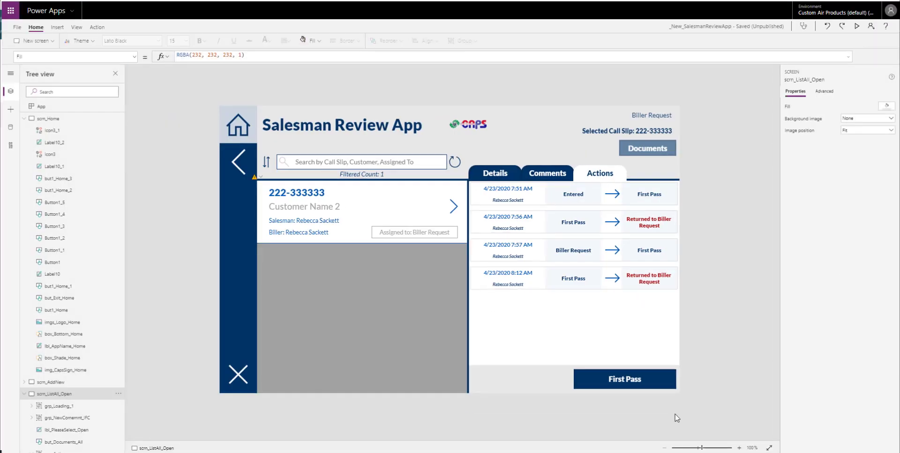
Step: Review the full OnSelect formula of the First Pass button on the call slip list screen
{"action": "left_click", "coordinate": [656, 377]}
{"action": "left_click", "coordinate": [656, 378]}
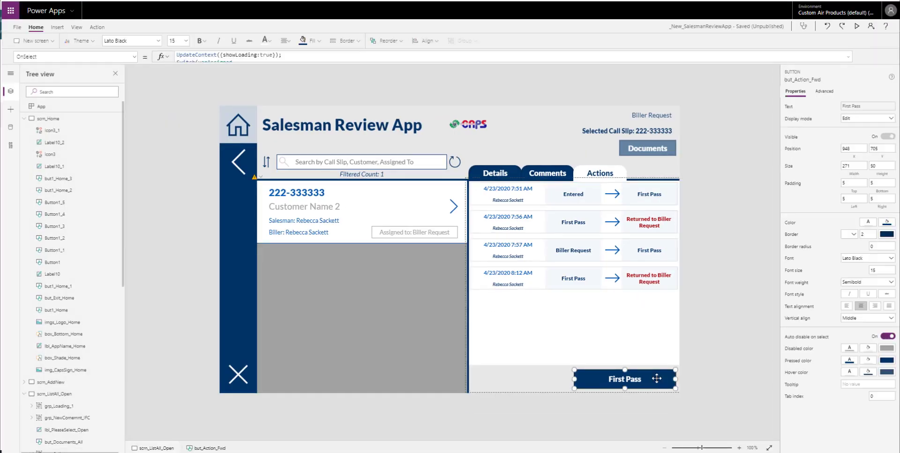
{"action": "left_click_drag", "start_coordinate": [301, 63], "coordinate": [350, 328]}
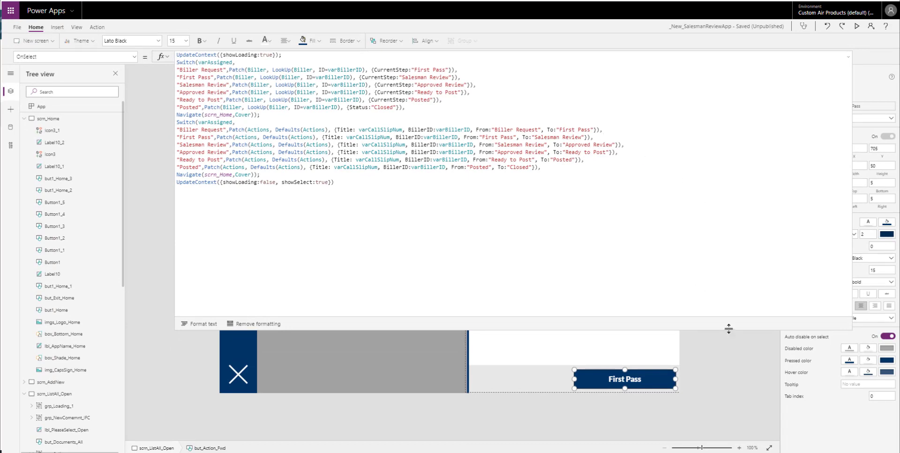
{"action": "left_click_drag", "start_coordinate": [728, 328], "coordinate": [759, 96]}
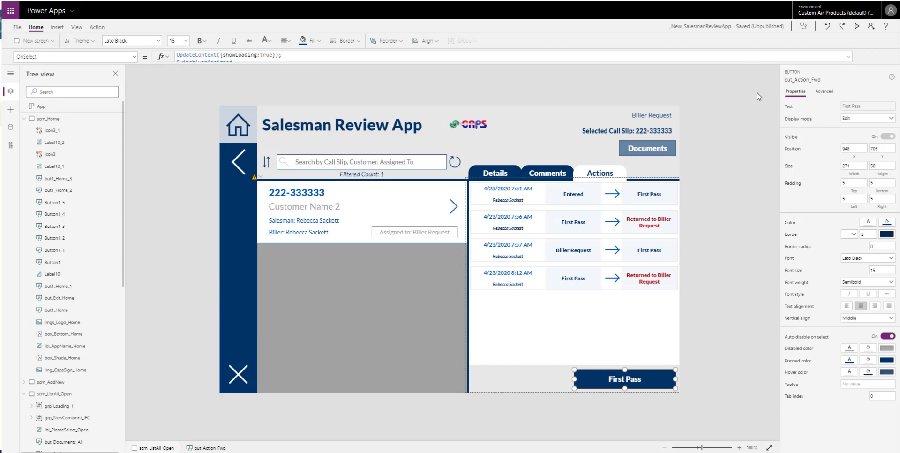
{"action": "left_click", "coordinate": [719, 103]}
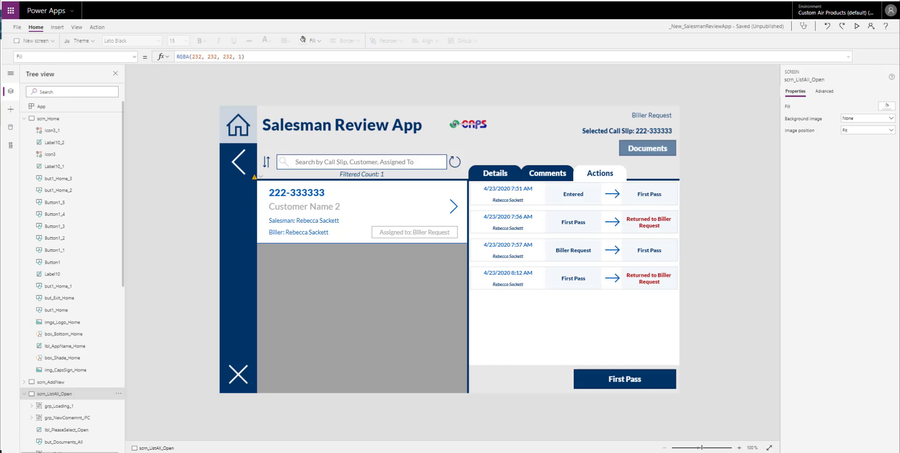
Step: Collapse the scrn_Home and scrn_ListAll_Open trees, and preview the selected call slip's Documents screen
{"action": "left_click", "coordinate": [24, 119]}
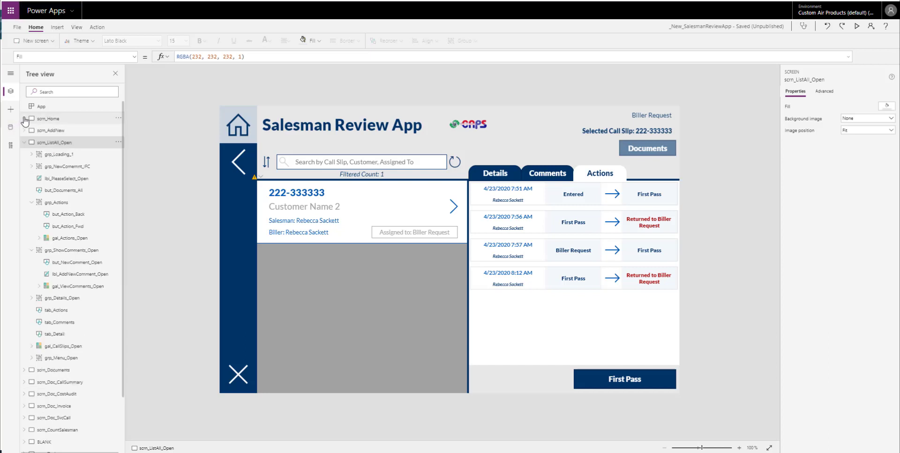
{"action": "left_click", "coordinate": [23, 143]}
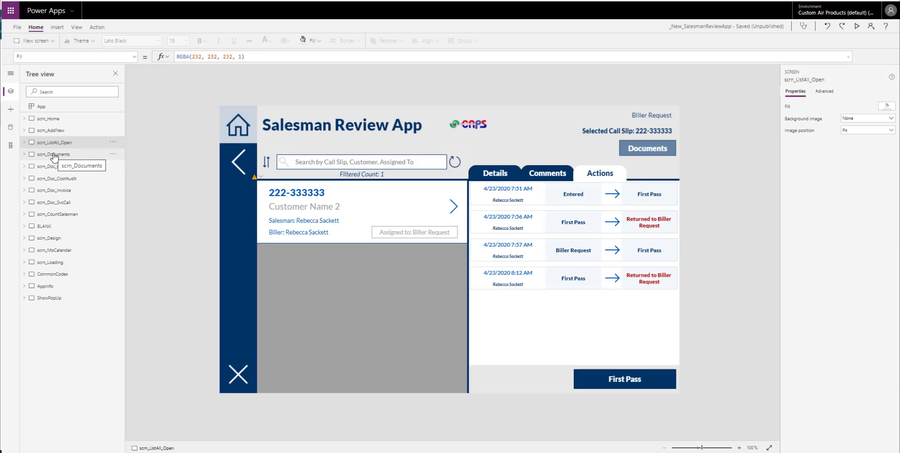
{"action": "left_click", "coordinate": [856, 27]}
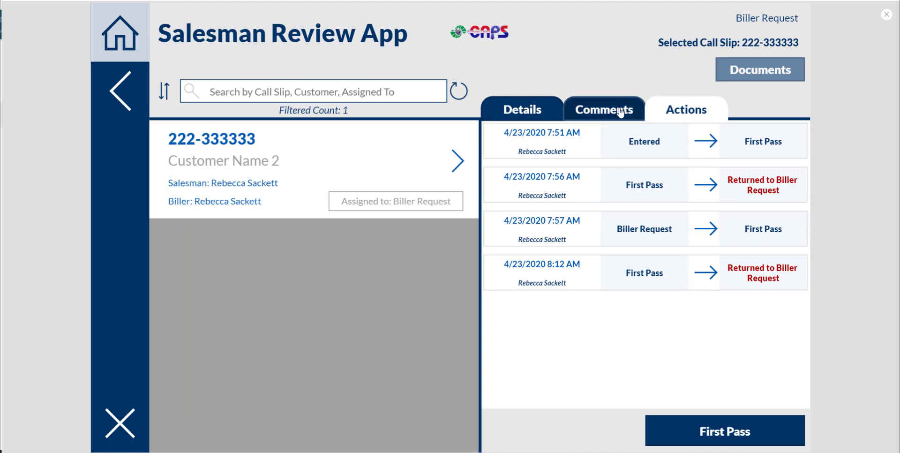
{"action": "left_click", "coordinate": [458, 161]}
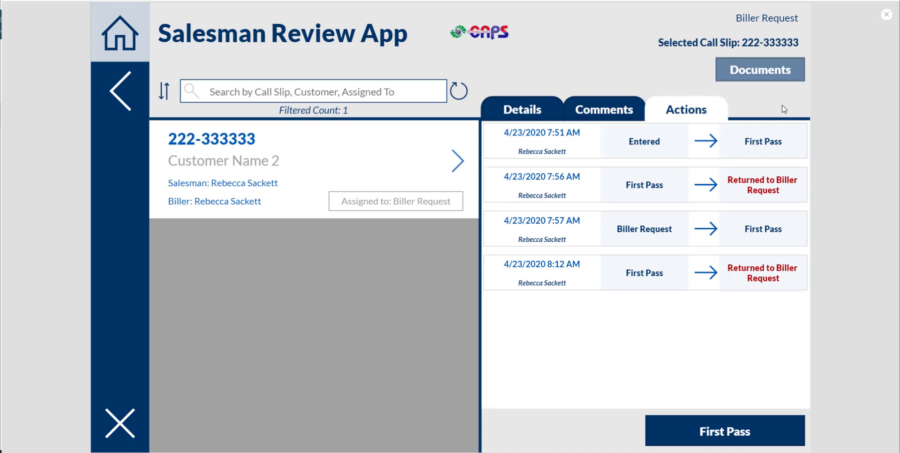
{"action": "left_click", "coordinate": [764, 72]}
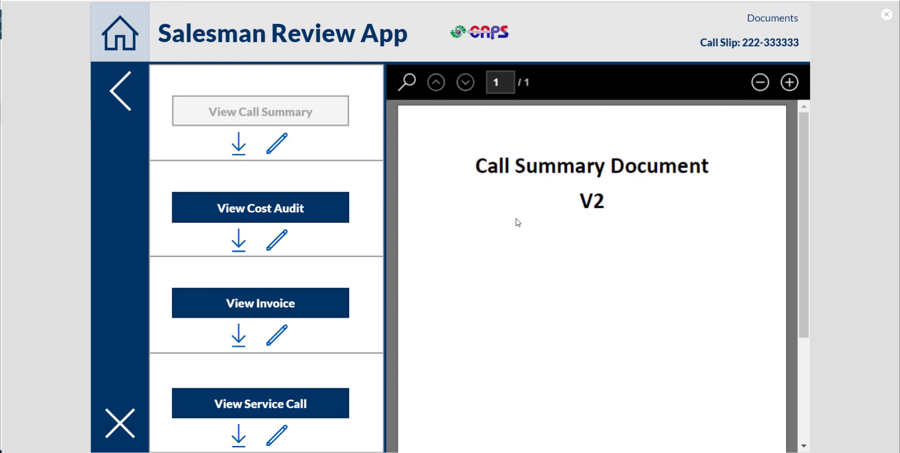
{"action": "left_click", "coordinate": [886, 16]}
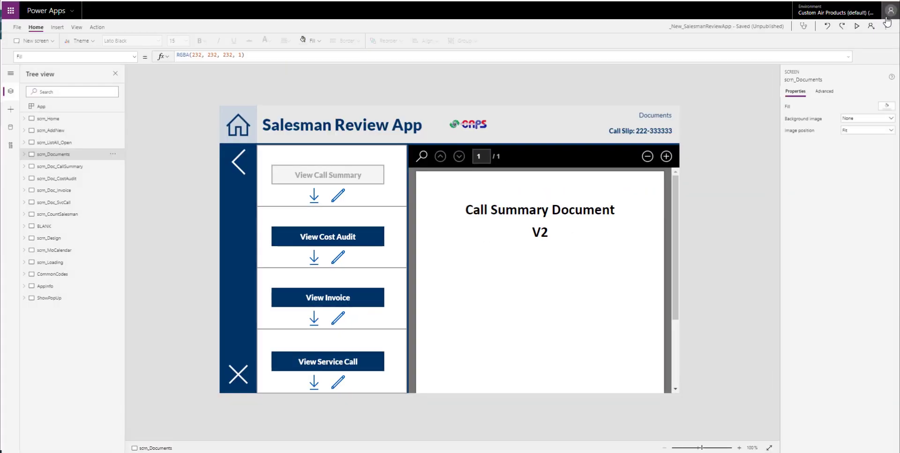
Step: Review the full Document formula of the PDF viewer on the Documents screen
{"action": "left_click", "coordinate": [590, 328]}
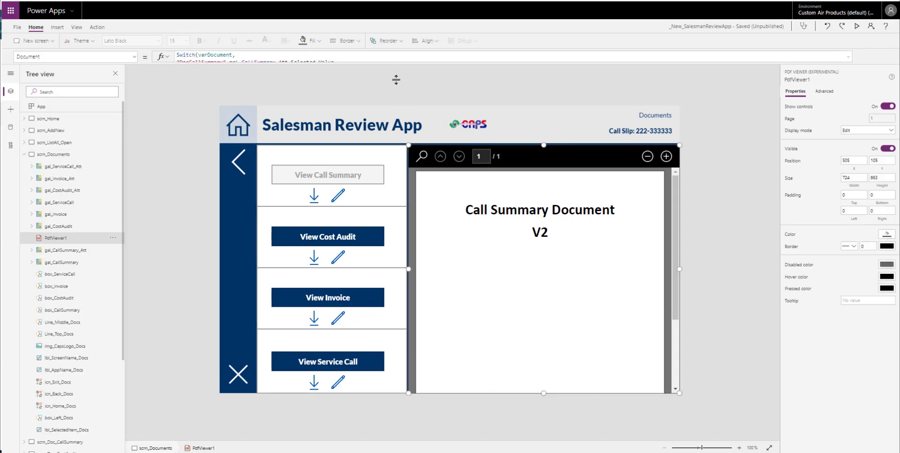
{"action": "left_click_drag", "start_coordinate": [396, 79], "coordinate": [397, 216]}
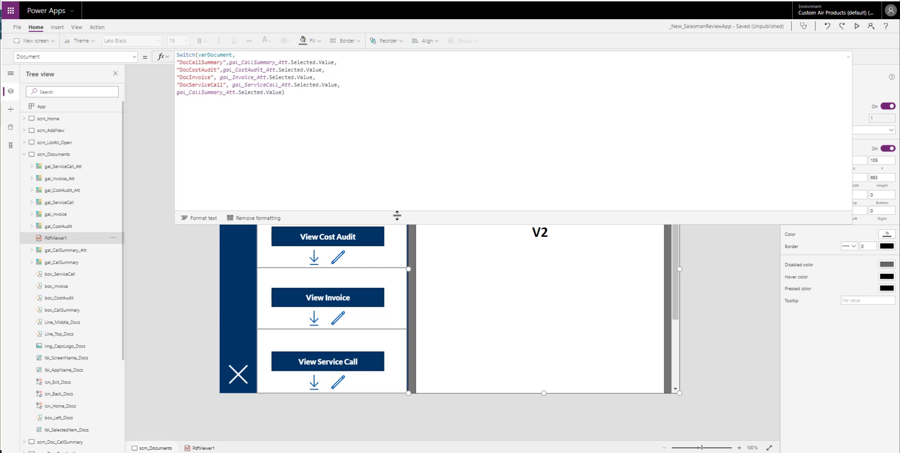
{"action": "left_click_drag", "start_coordinate": [397, 216], "coordinate": [379, 109]}
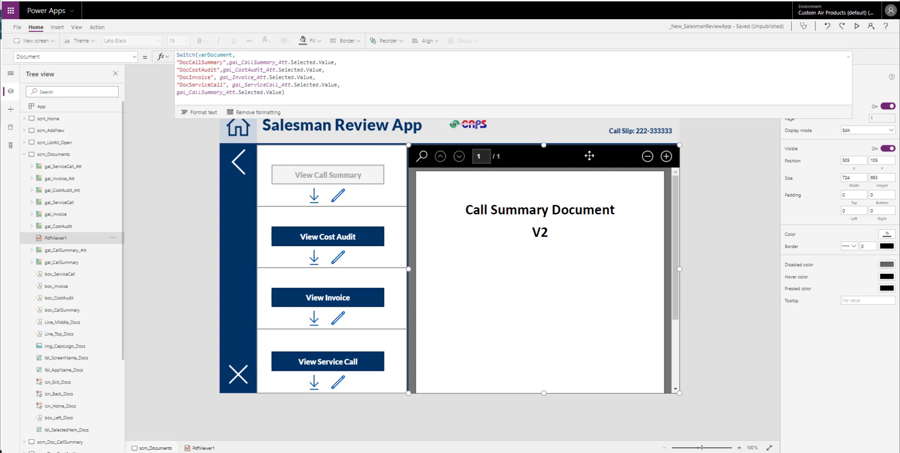
{"action": "left_click_drag", "start_coordinate": [717, 117], "coordinate": [720, 47]}
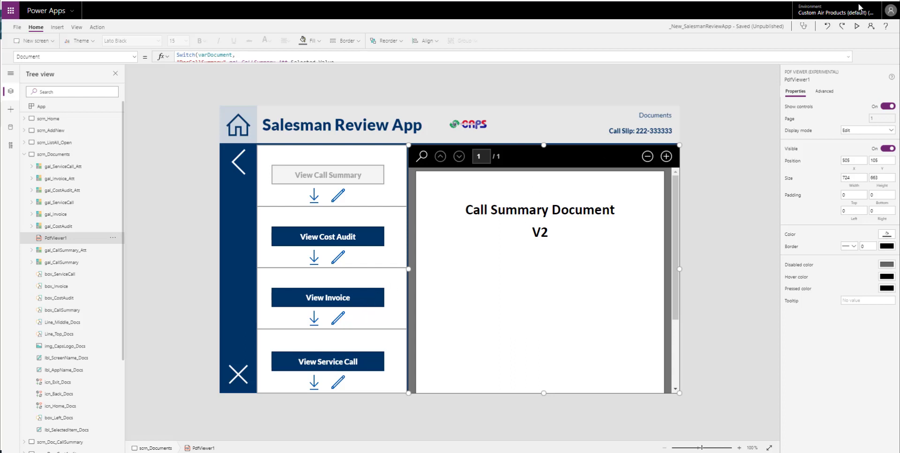
Step: Preview the upload screen for replacing the Call Summary document, and exit the preview
{"action": "left_click", "coordinate": [857, 28]}
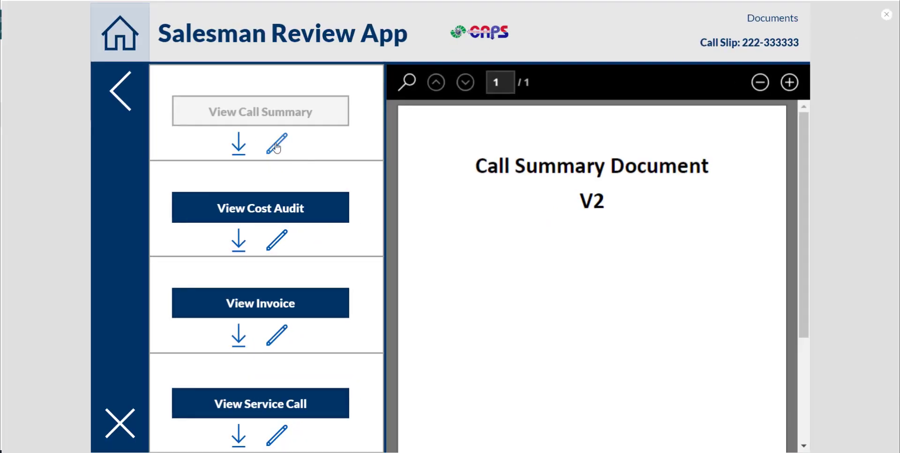
{"action": "left_click", "coordinate": [276, 148]}
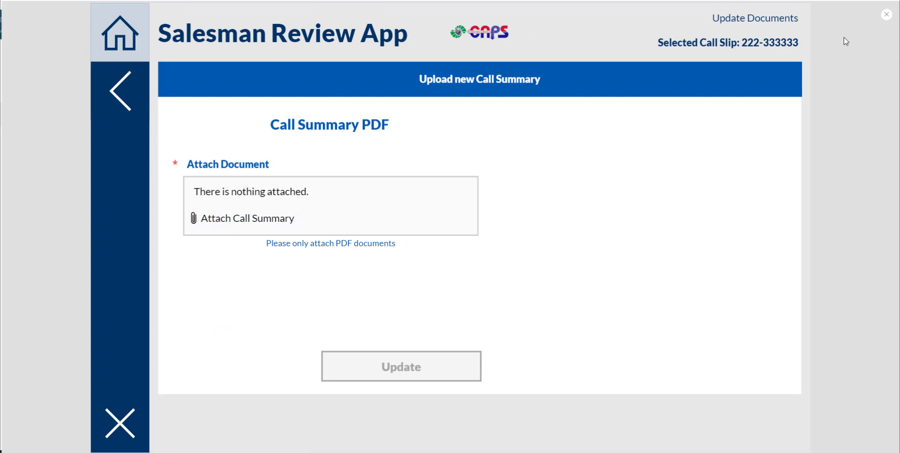
{"action": "key", "text": "Escape"}
Step: Check the data source of the Call Summary edit form and the OnSelect property of the Update button
{"action": "left_click", "coordinate": [375, 282]}
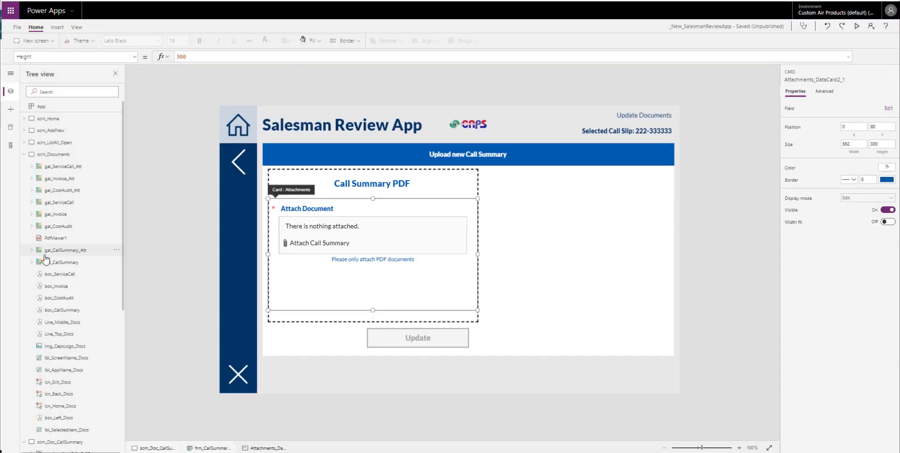
{"action": "left_click", "coordinate": [25, 155]}
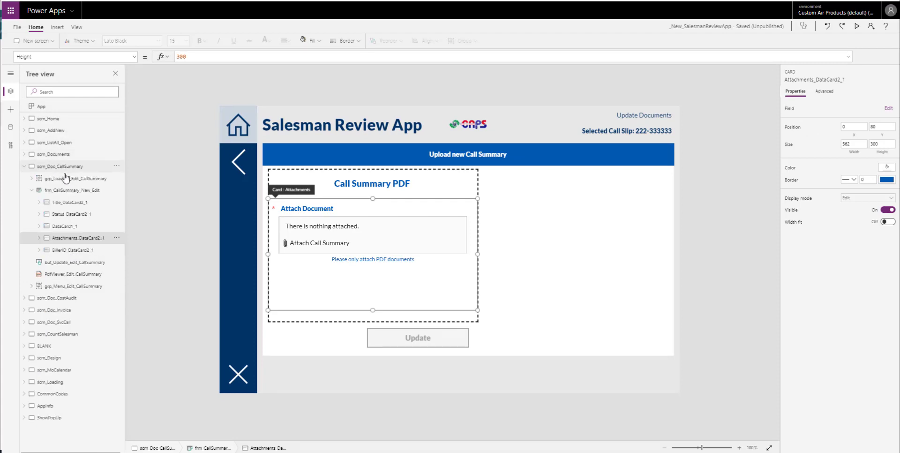
{"action": "left_click", "coordinate": [66, 192]}
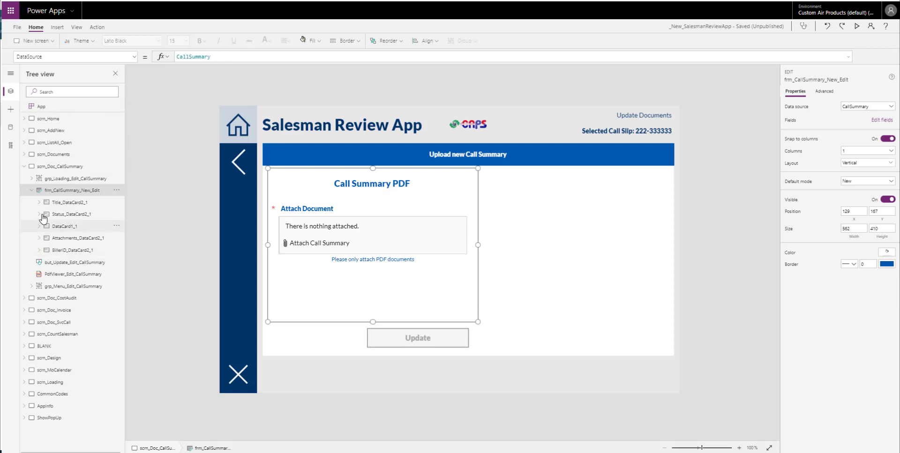
{"action": "left_click", "coordinate": [31, 191]}
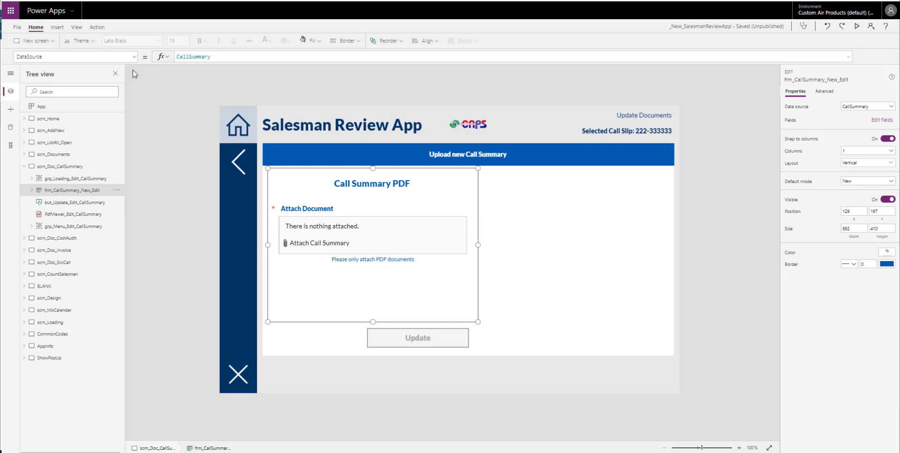
{"action": "left_click", "coordinate": [423, 348]}
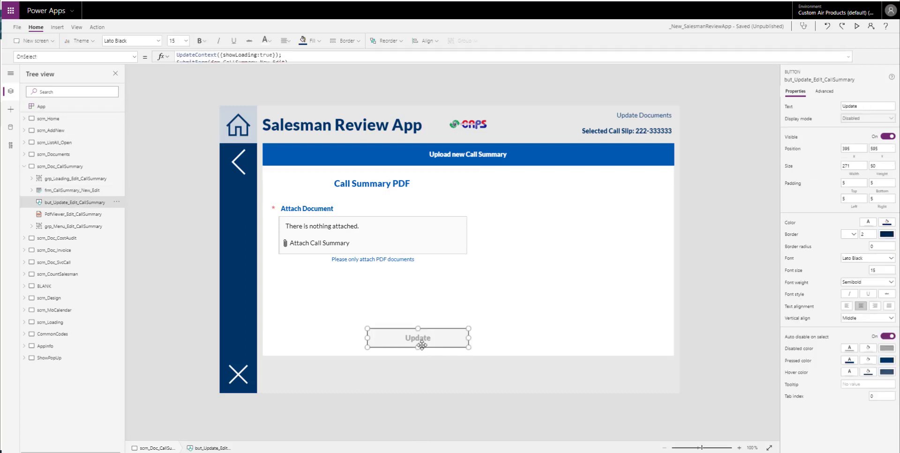
{"action": "left_click_drag", "start_coordinate": [351, 64], "coordinate": [372, 42]}
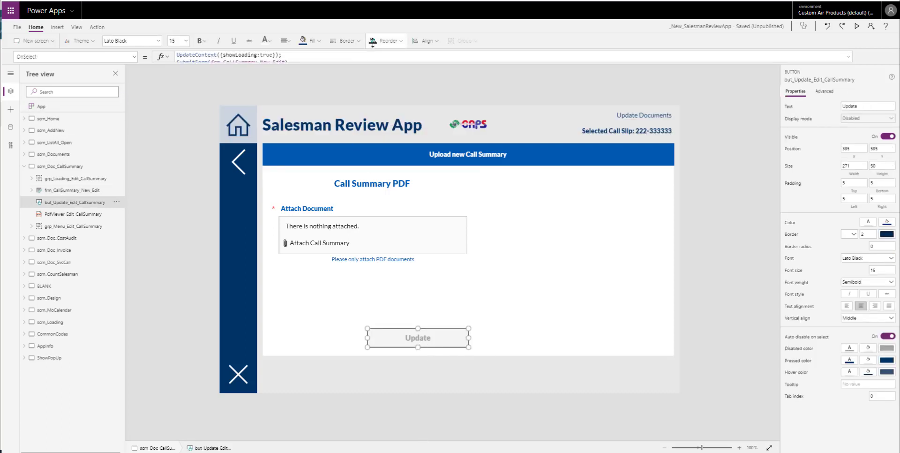
Step: Review the full OnSuccess formula of frm_CallSummary_New_Edit, and collapse the scrn_Doc_CallSummary tree
{"action": "left_click", "coordinate": [101, 190]}
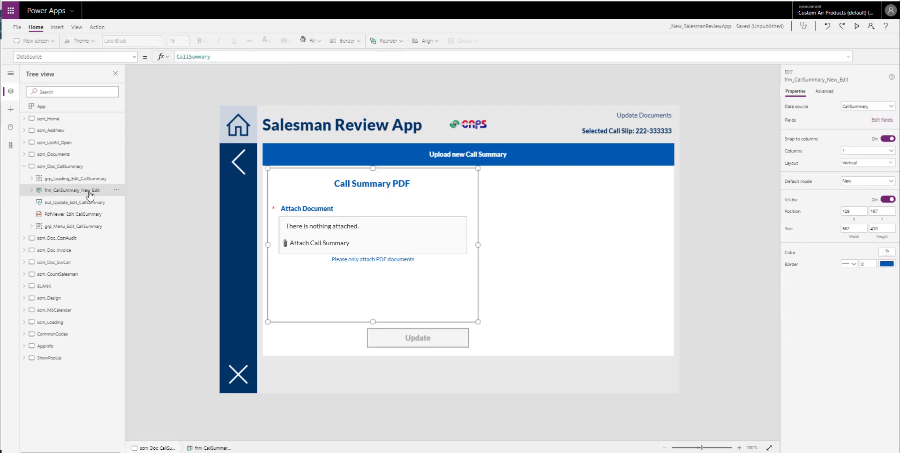
{"action": "left_click", "coordinate": [134, 57]}
{"action": "left_click", "coordinate": [70, 201]}
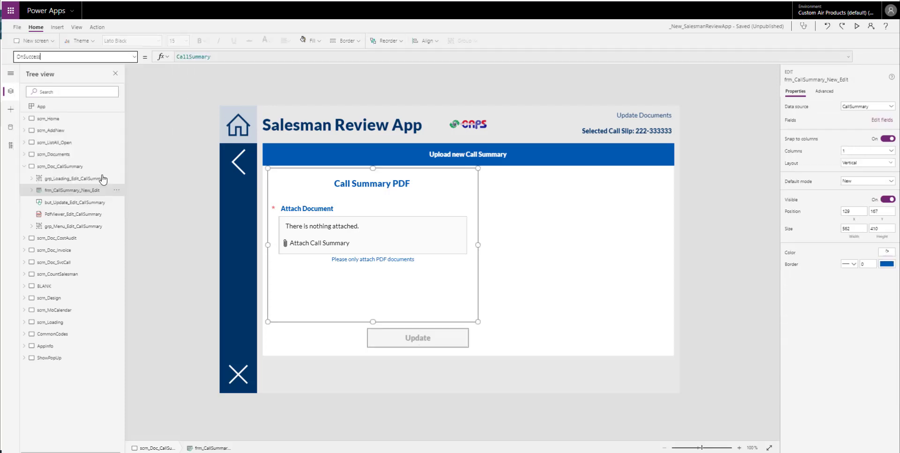
{"action": "left_click_drag", "start_coordinate": [254, 59], "coordinate": [256, 148]}
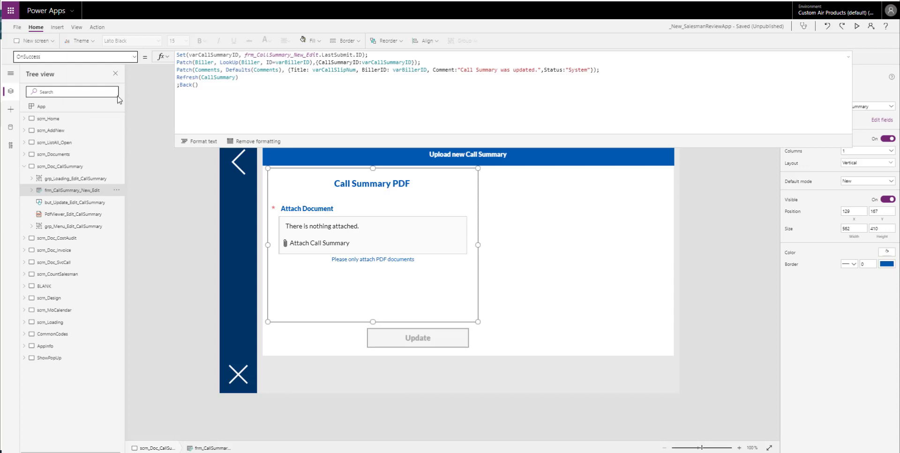
{"action": "key", "text": "Return"}
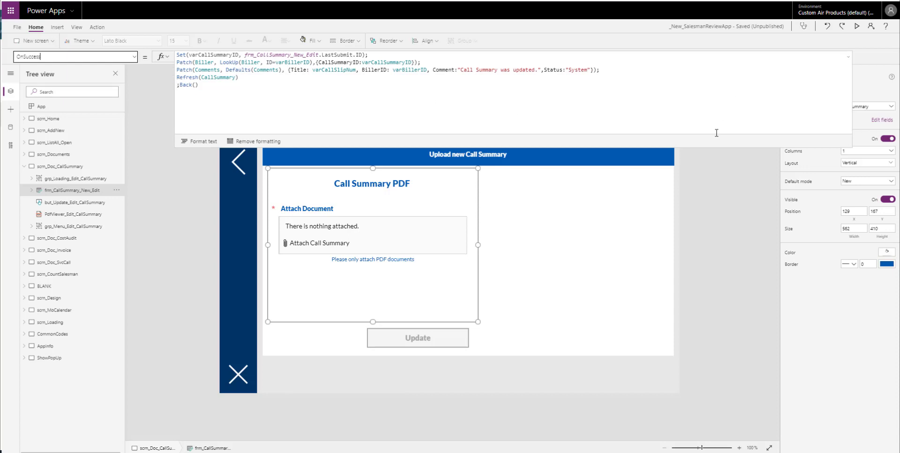
{"action": "left_click", "coordinate": [721, 151]}
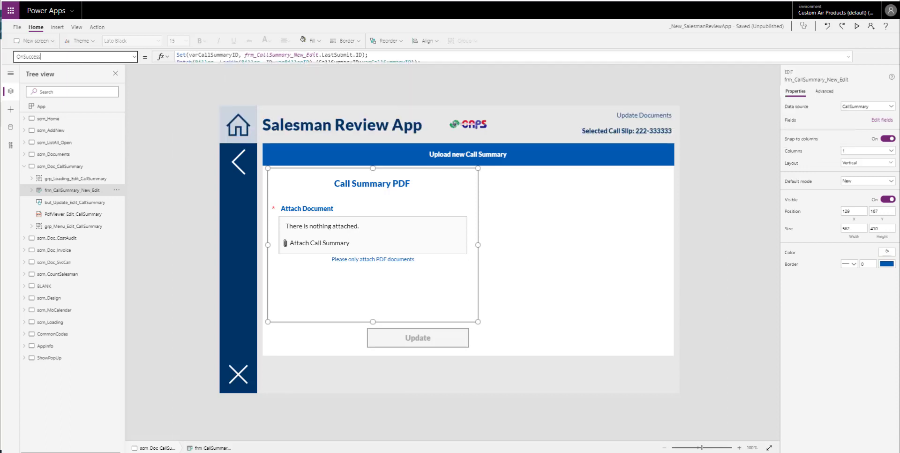
{"action": "left_click", "coordinate": [26, 169]}
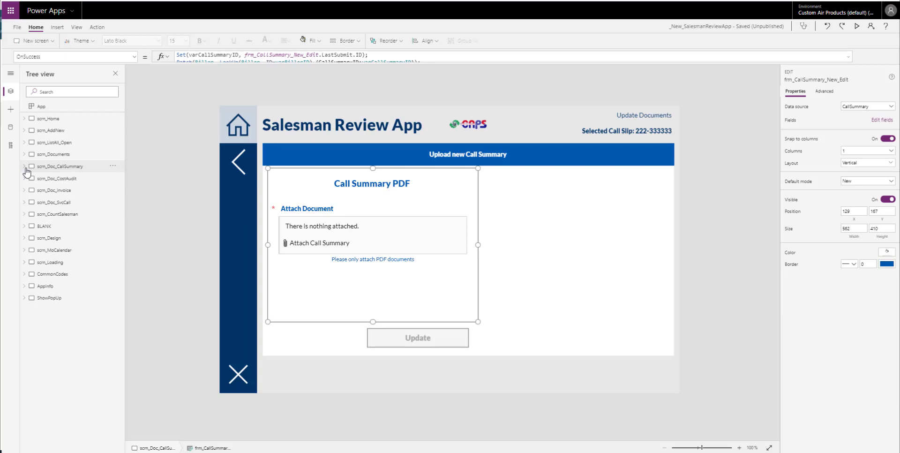